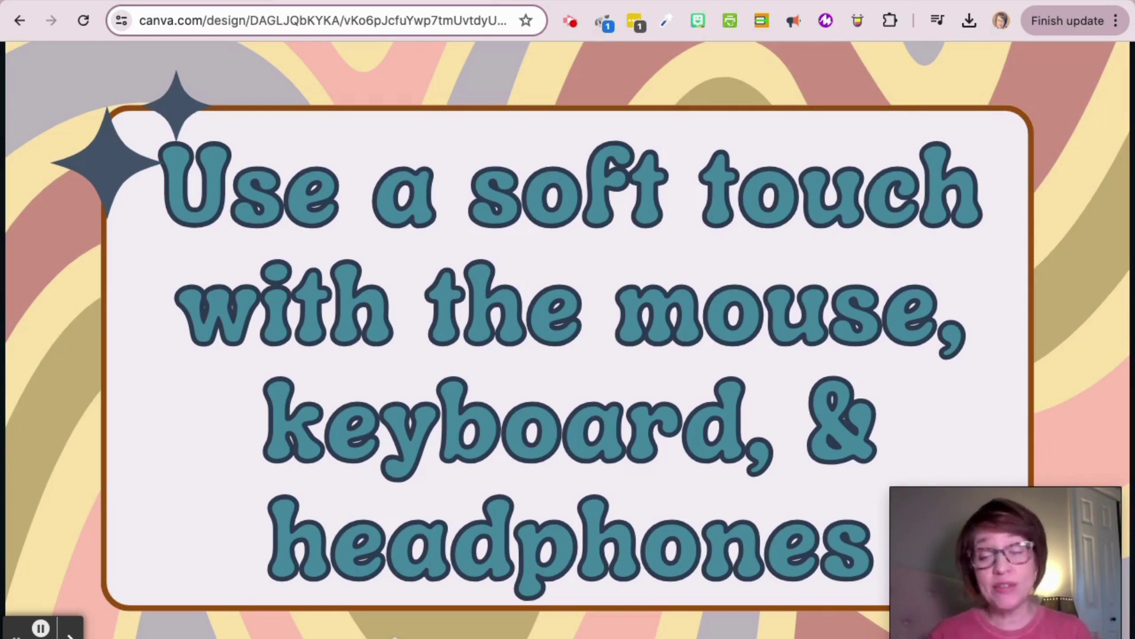
# Step: Advance the Canva presentation past the soft-touch rule to the next rule slide
pyautogui.click(568, 357)
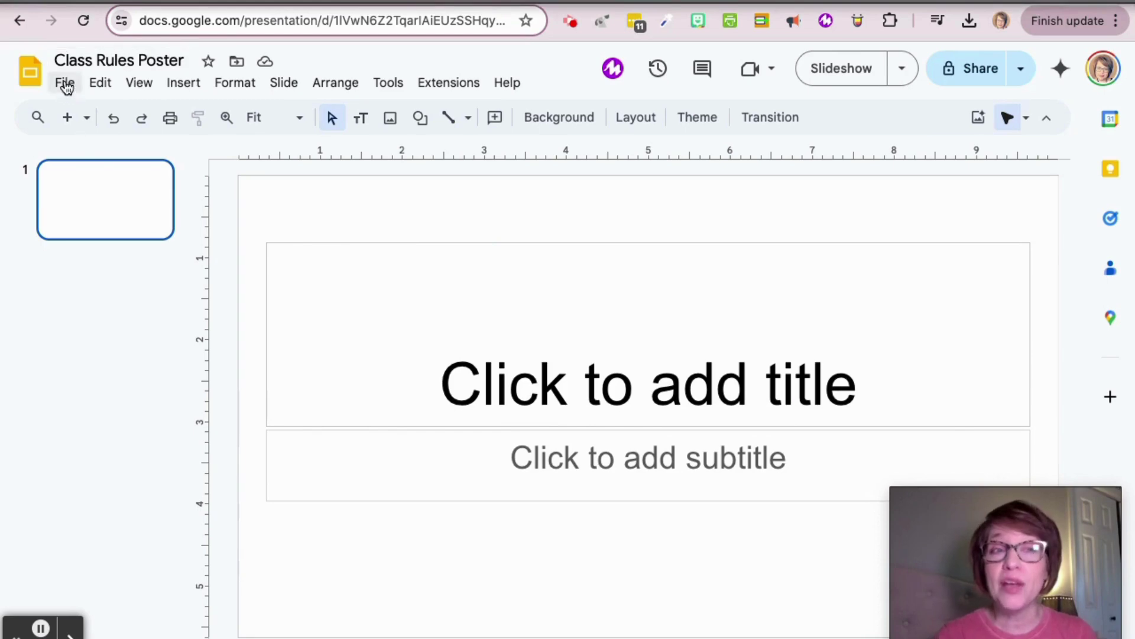
# Step: Set a custom portrait page size of 8.5 by 11 inches in Page setup
pyautogui.click(64, 82)
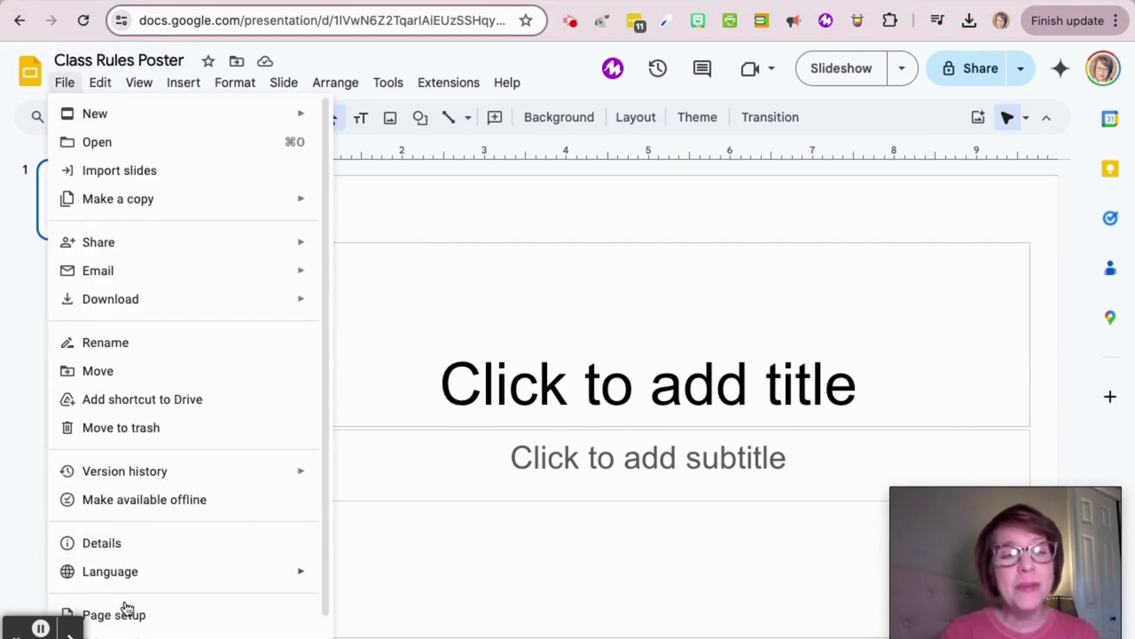
pyautogui.click(114, 615)
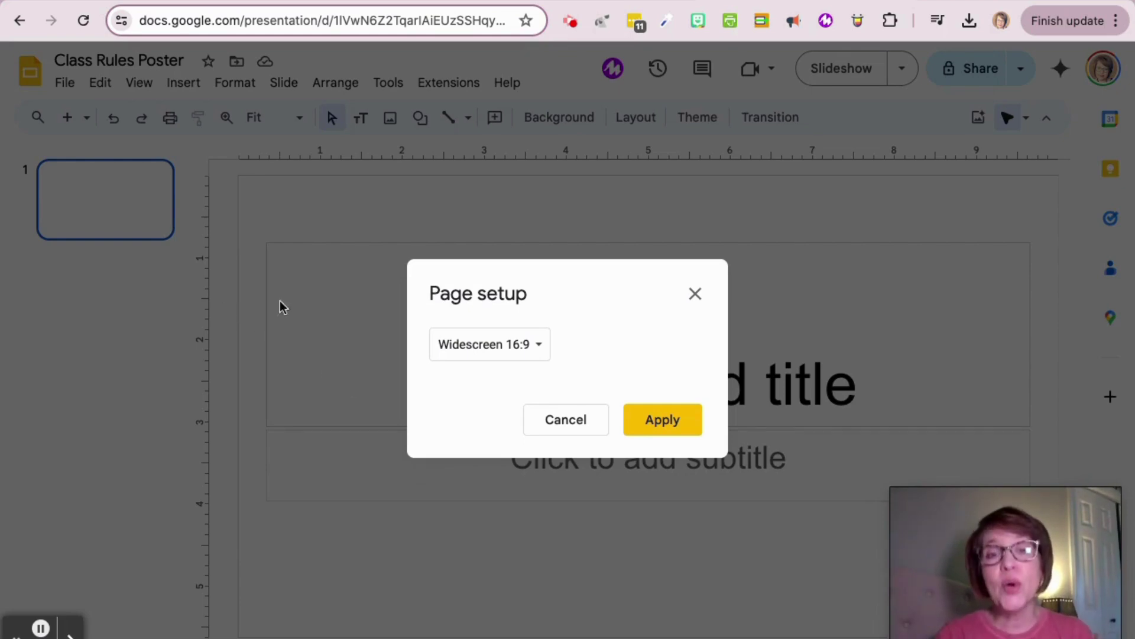
pyautogui.click(543, 343)
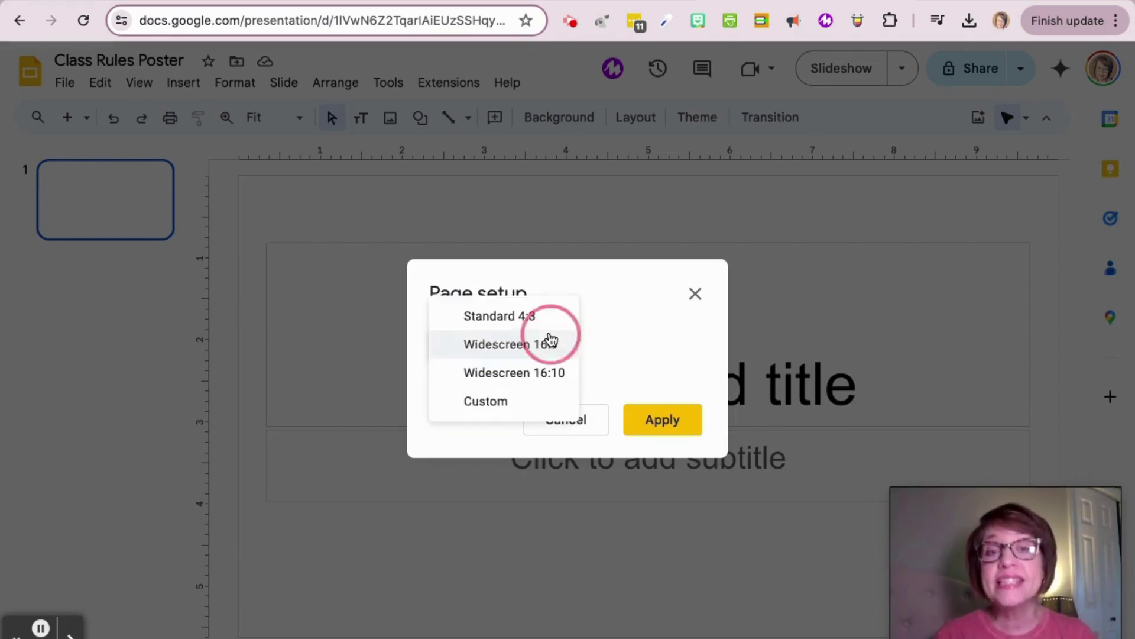
pyautogui.click(495, 401)
pyautogui.doubleClick(451, 385)
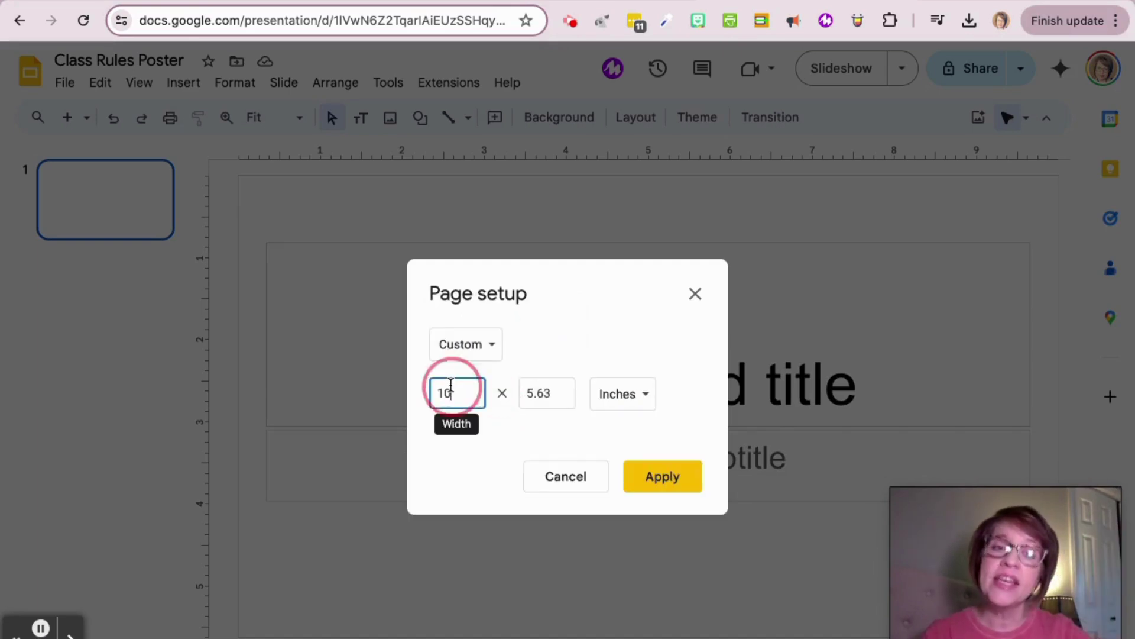
pyautogui.write('8.5')
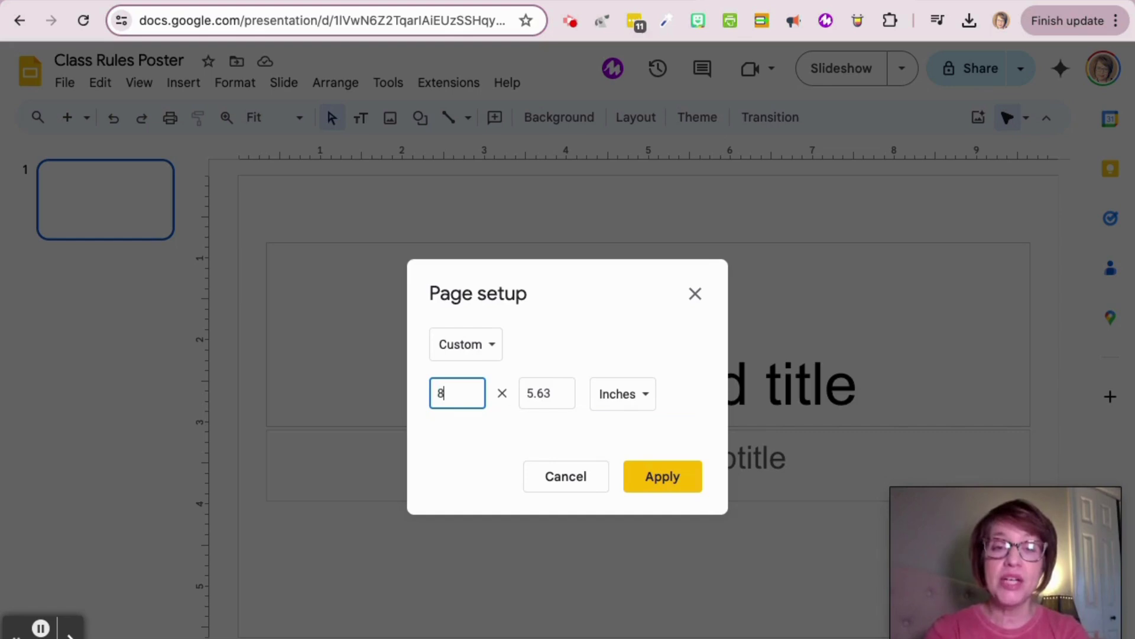
pyautogui.doubleClick(539, 394)
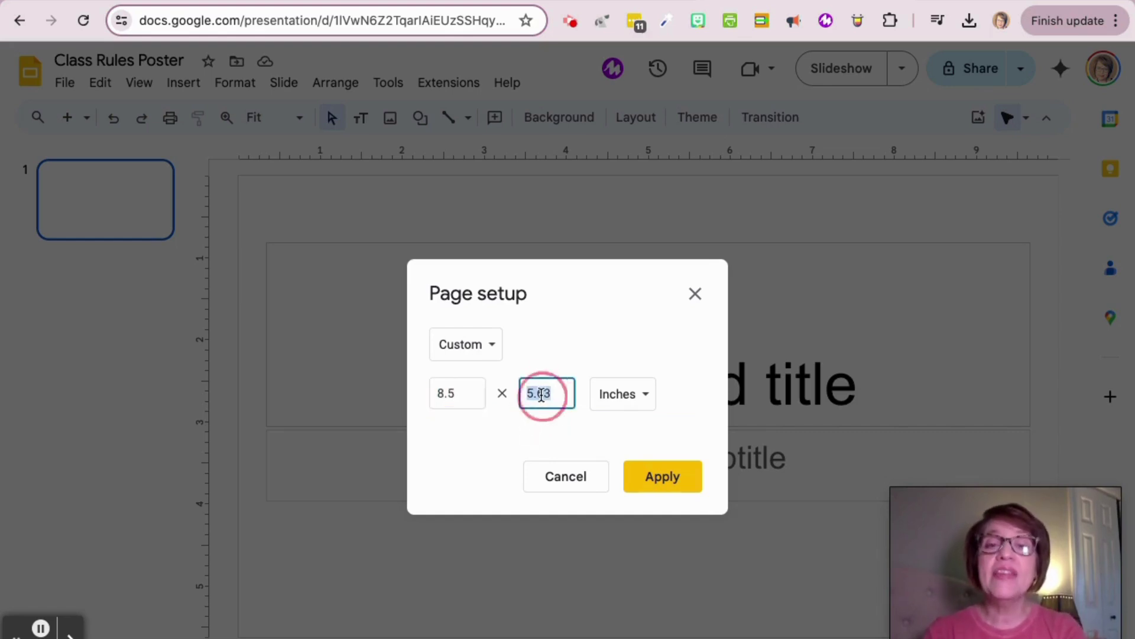
pyautogui.write('11')
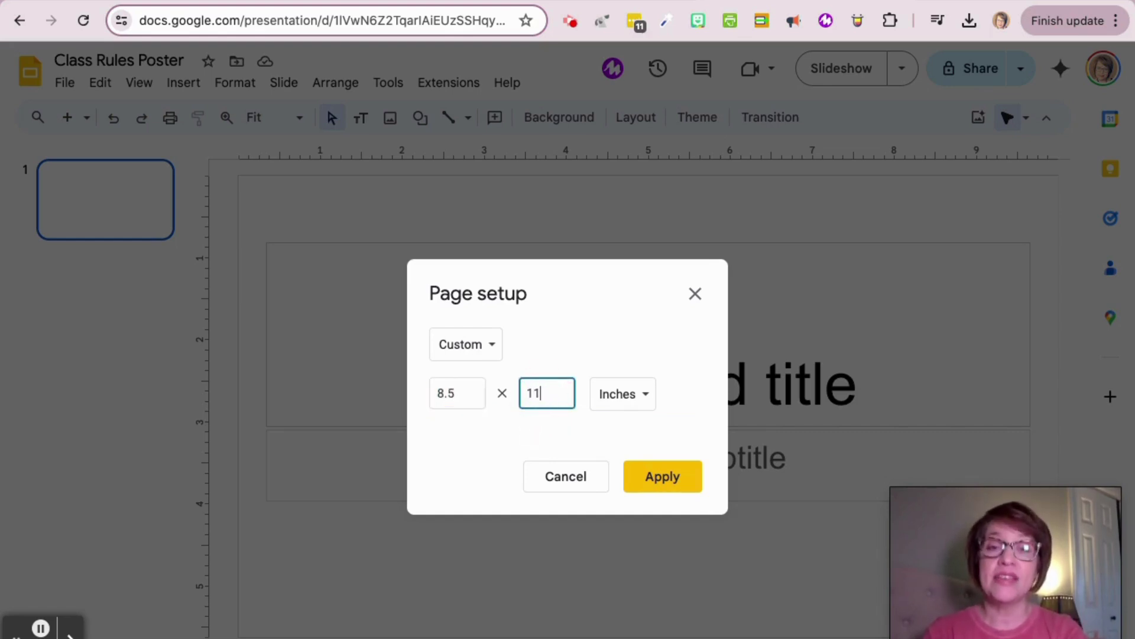
pyautogui.click(680, 479)
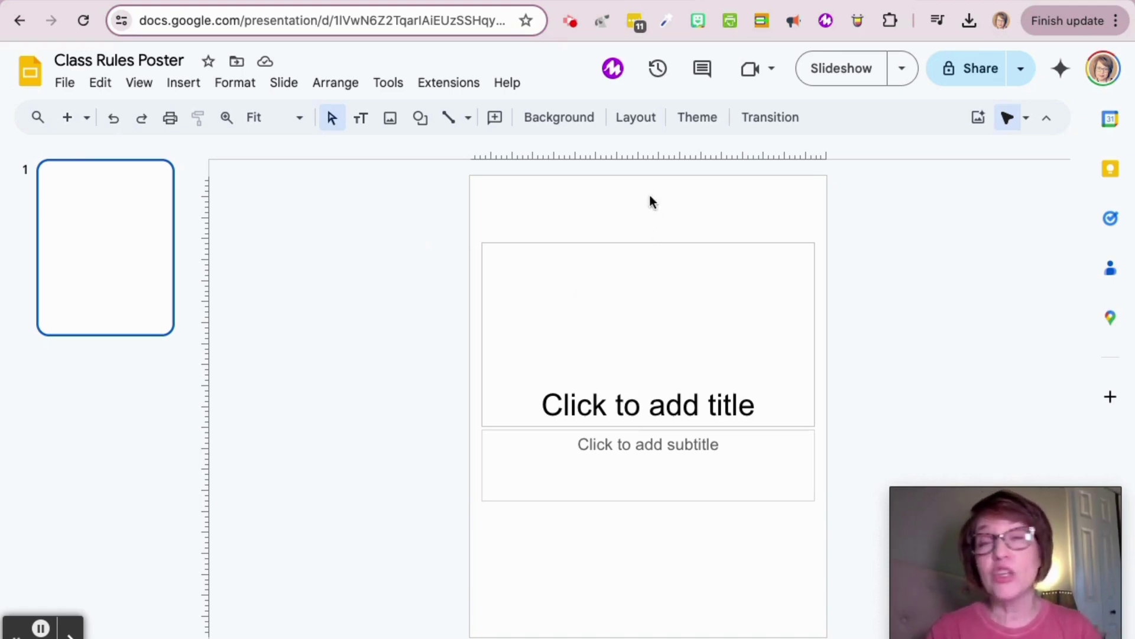
# Step: Apply the Title and body layout and put the cursor in the title placeholder
pyautogui.click(638, 118)
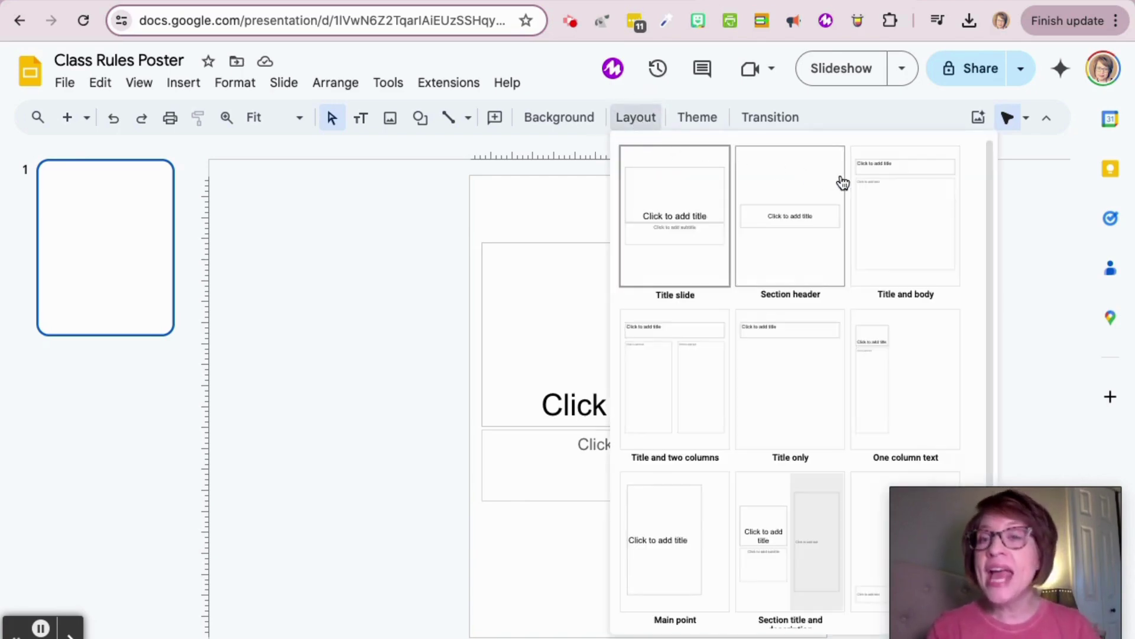
pyautogui.click(913, 179)
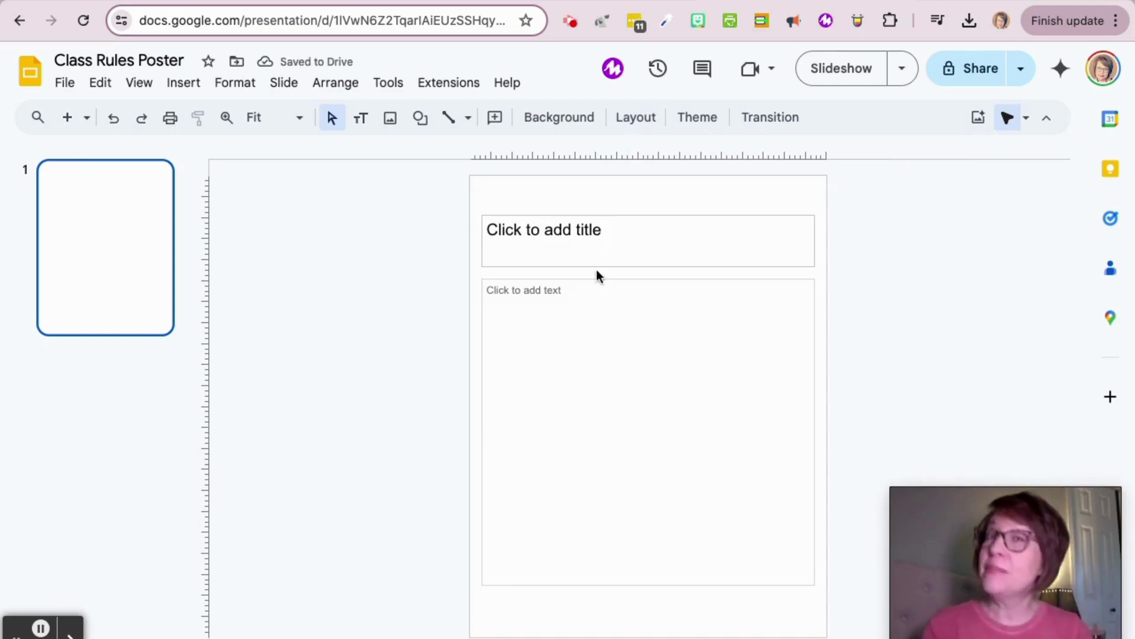
pyautogui.click(592, 241)
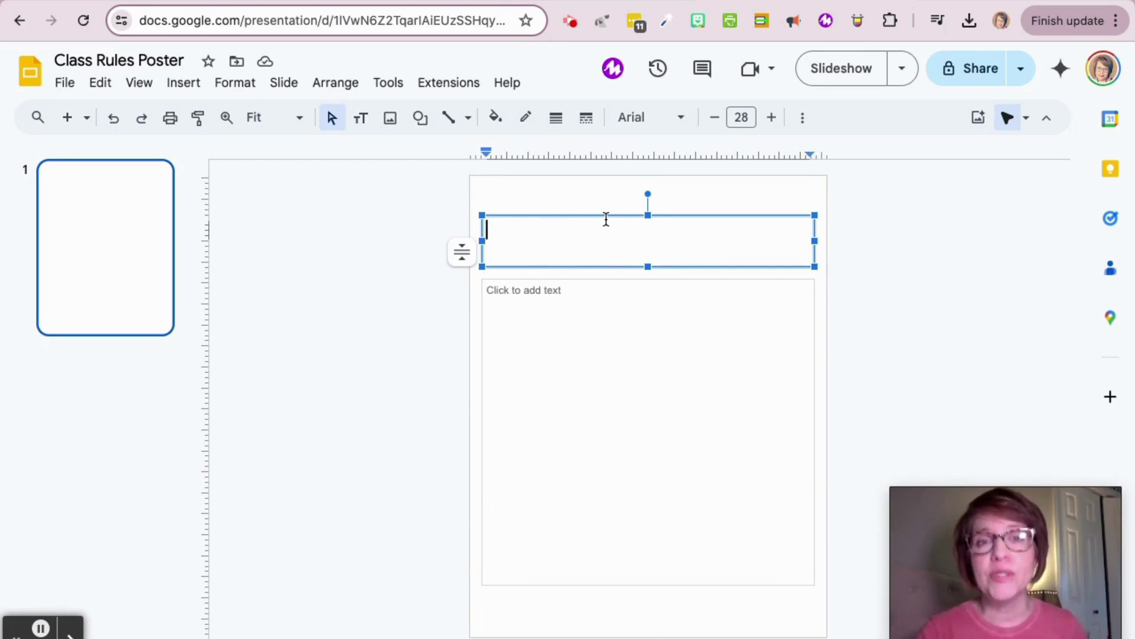
# Step: Type 'Class Rules' and the rule lines 'Follow Directions' and '2. Always sit at your assigned computer'
pyautogui.write('Class ')
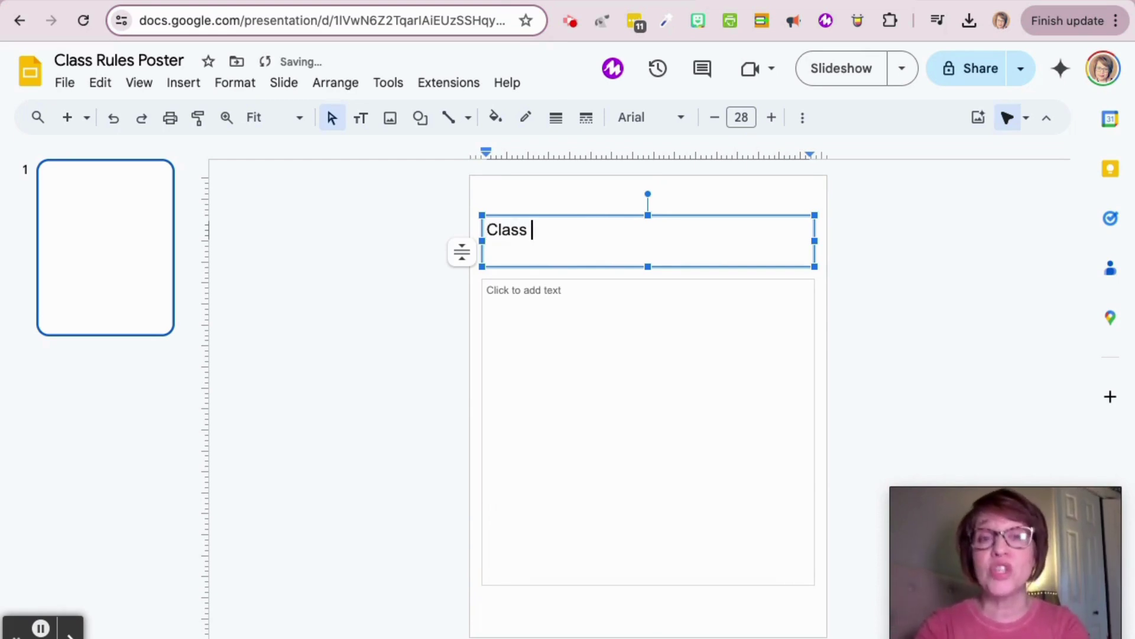
pyautogui.write('Rules')
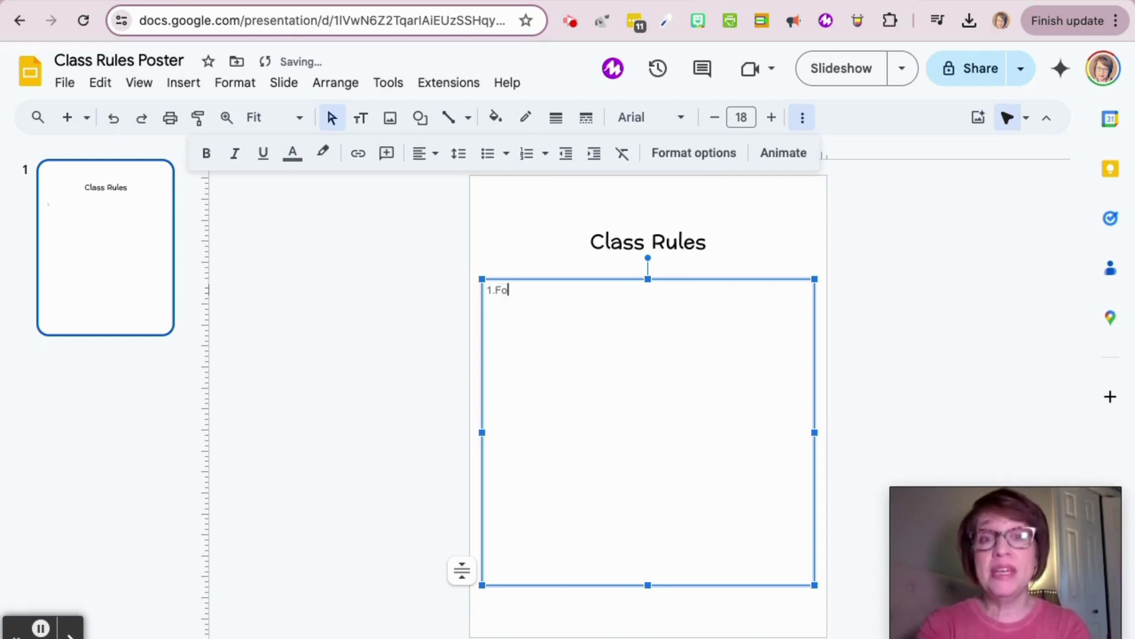
pyautogui.write('llow Directions')
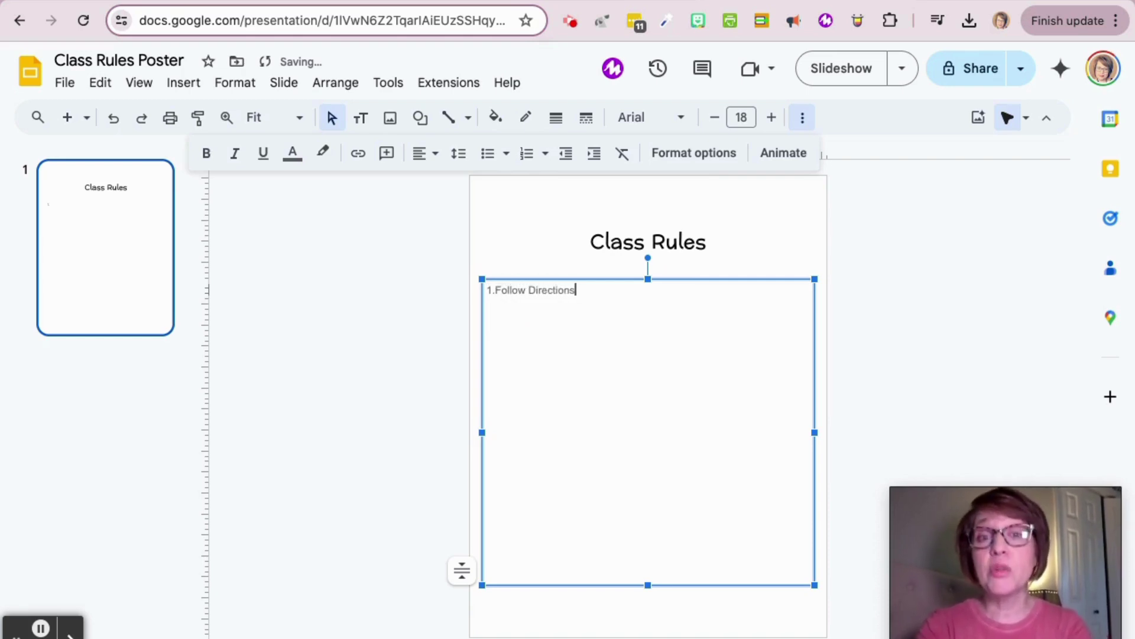
pyautogui.press('Return')
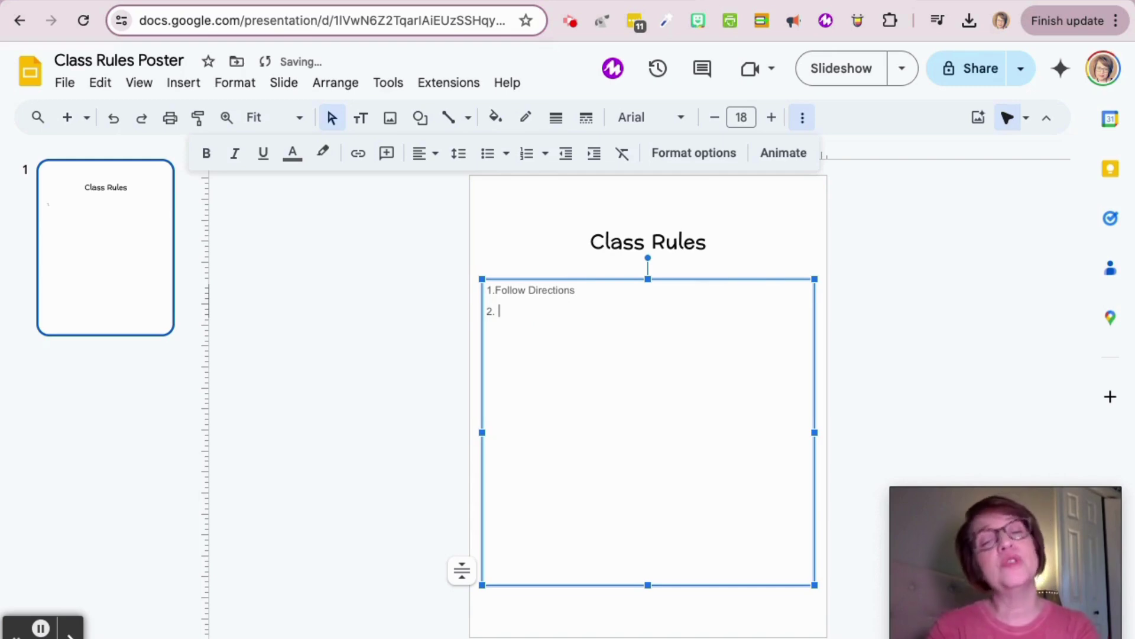
pyautogui.write('2. Alway')
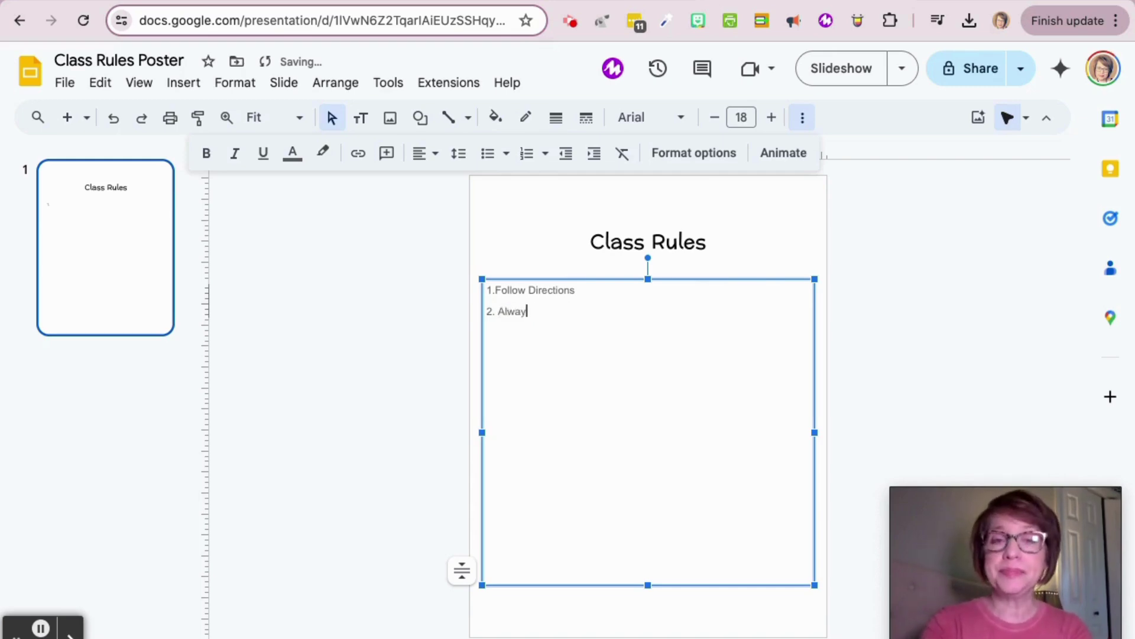
pyautogui.write('s sit at your ')
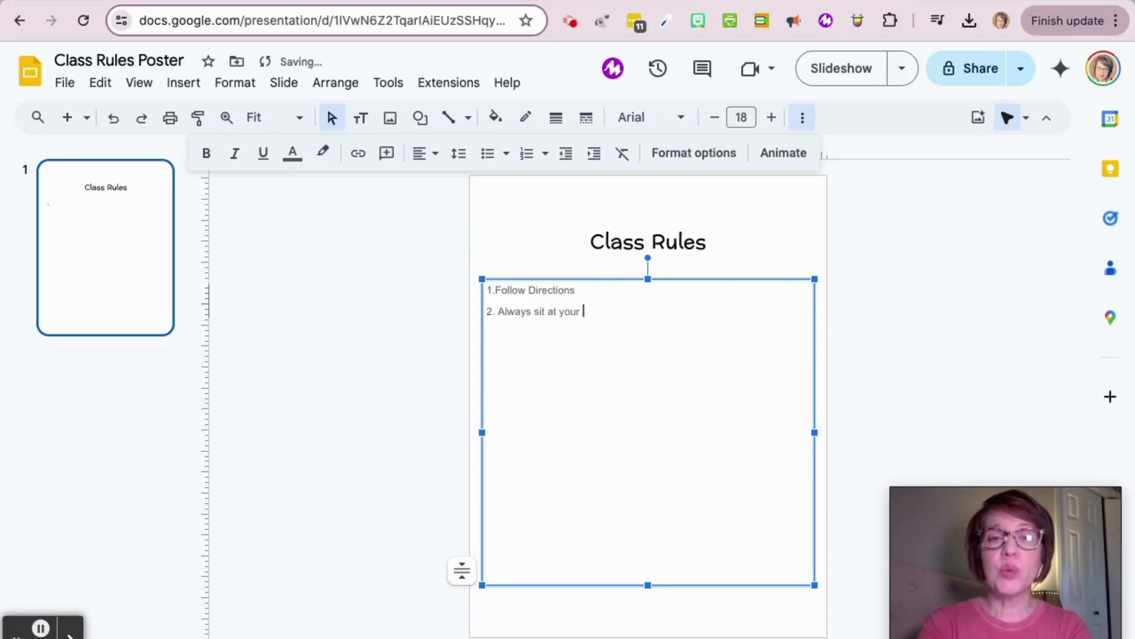
pyautogui.write('assigned com')
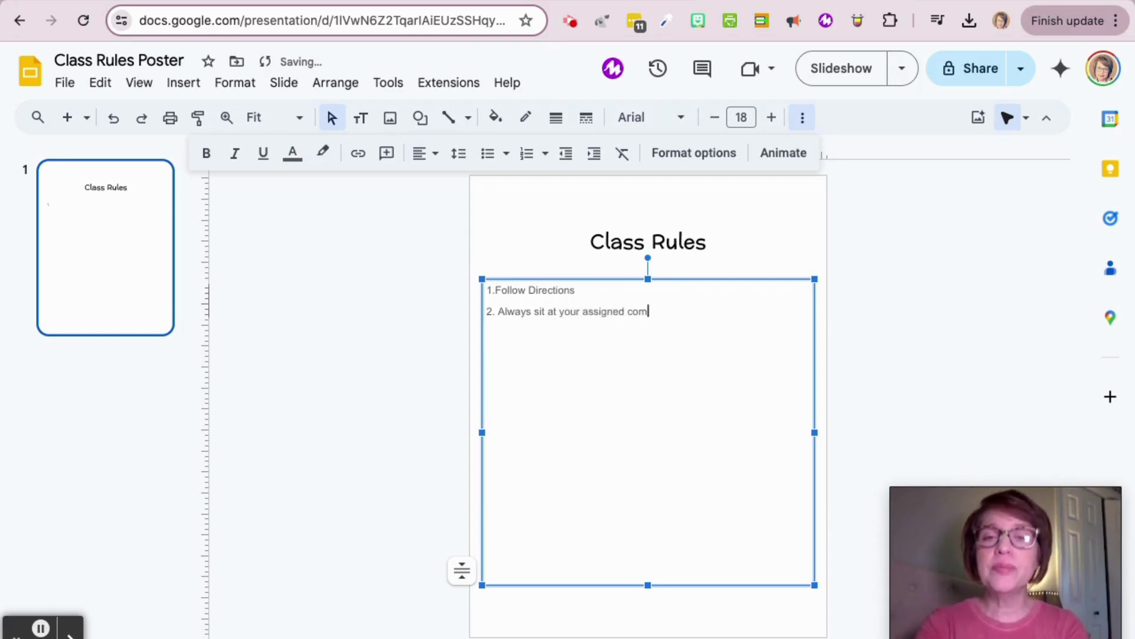
pyautogui.write('puter')
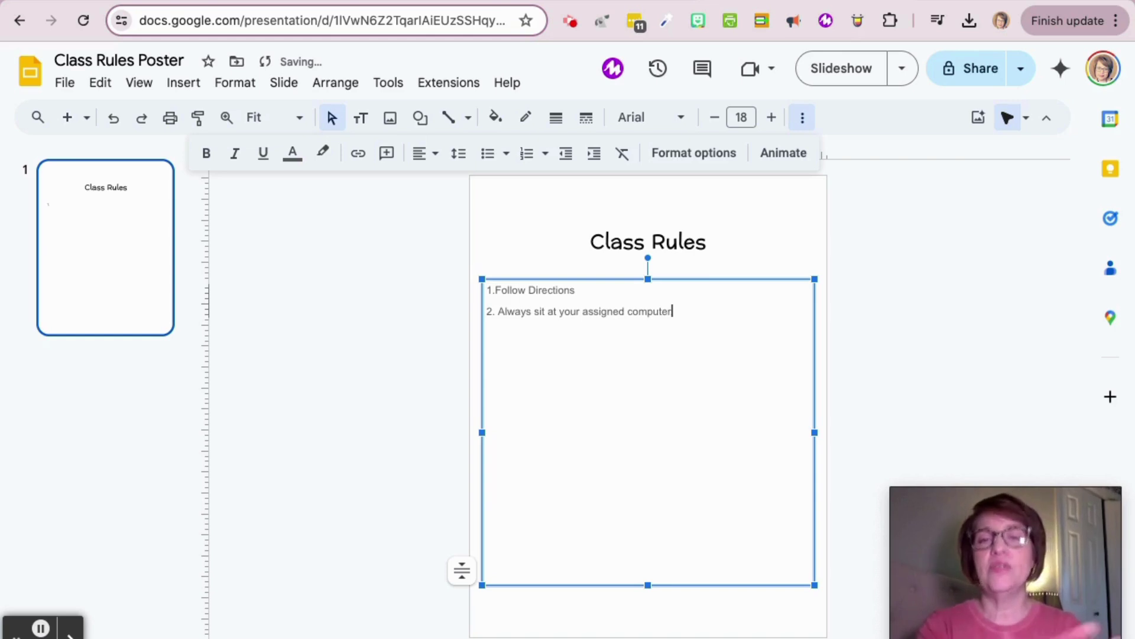
pyautogui.press('Return')
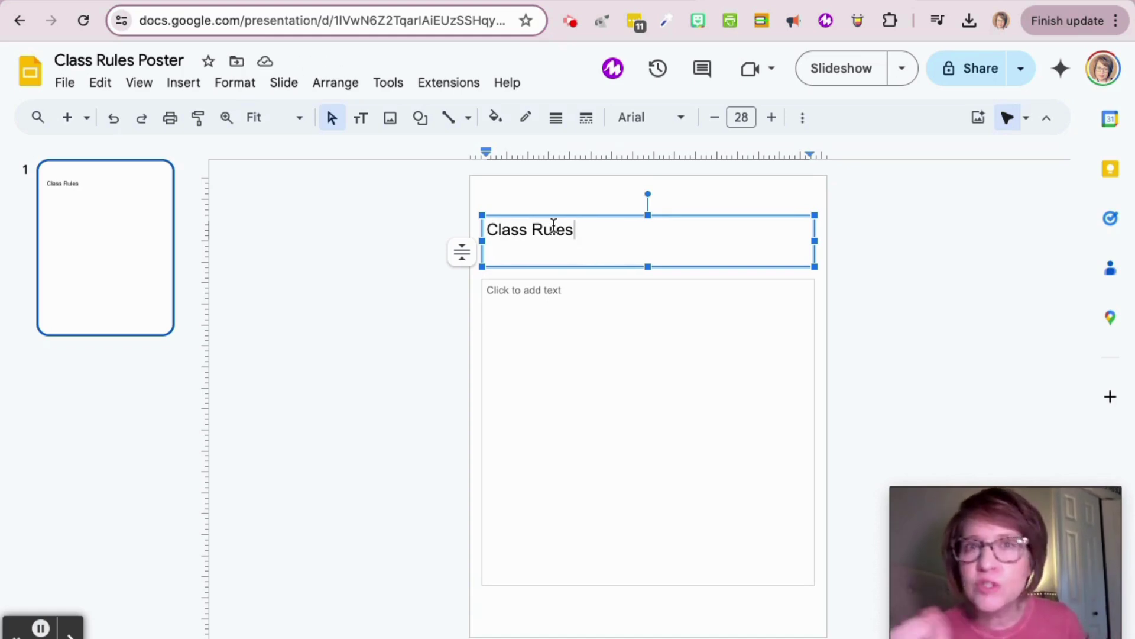
# Step: Center the 'Class Rules' title horizontally and align it to its box's vertical middle
pyautogui.tripleClick(509, 232)
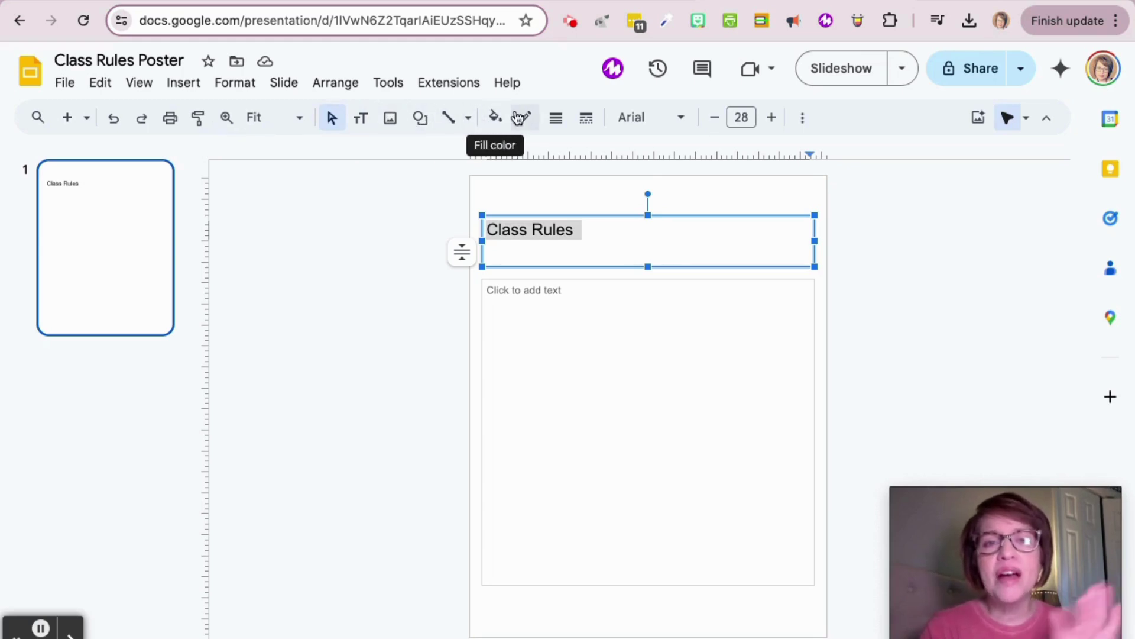
pyautogui.click(803, 120)
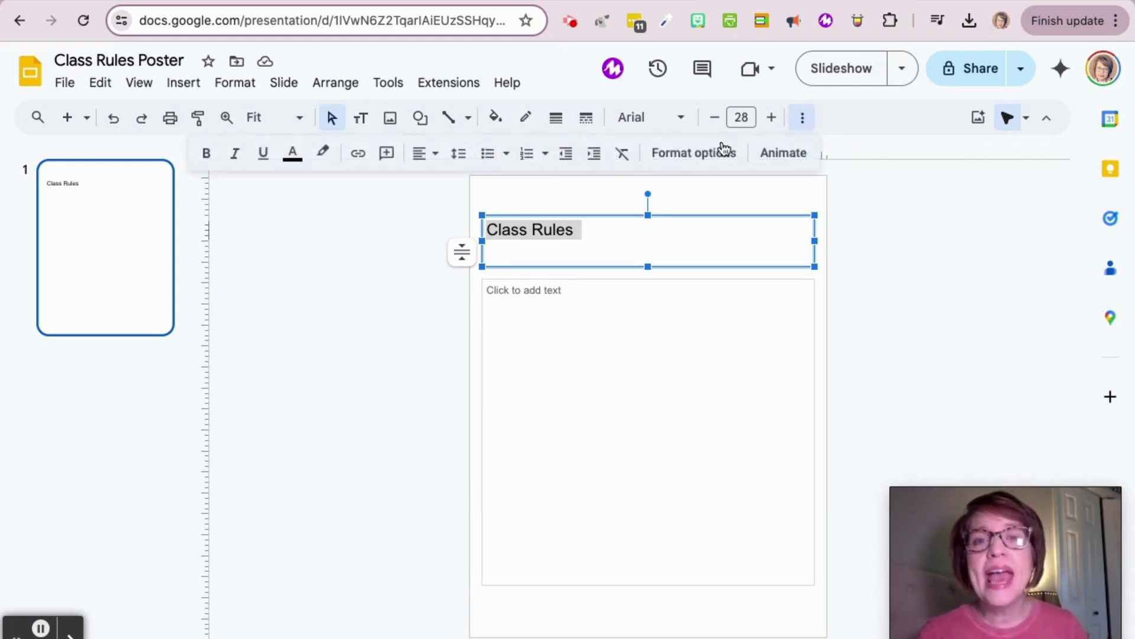
pyautogui.click(436, 155)
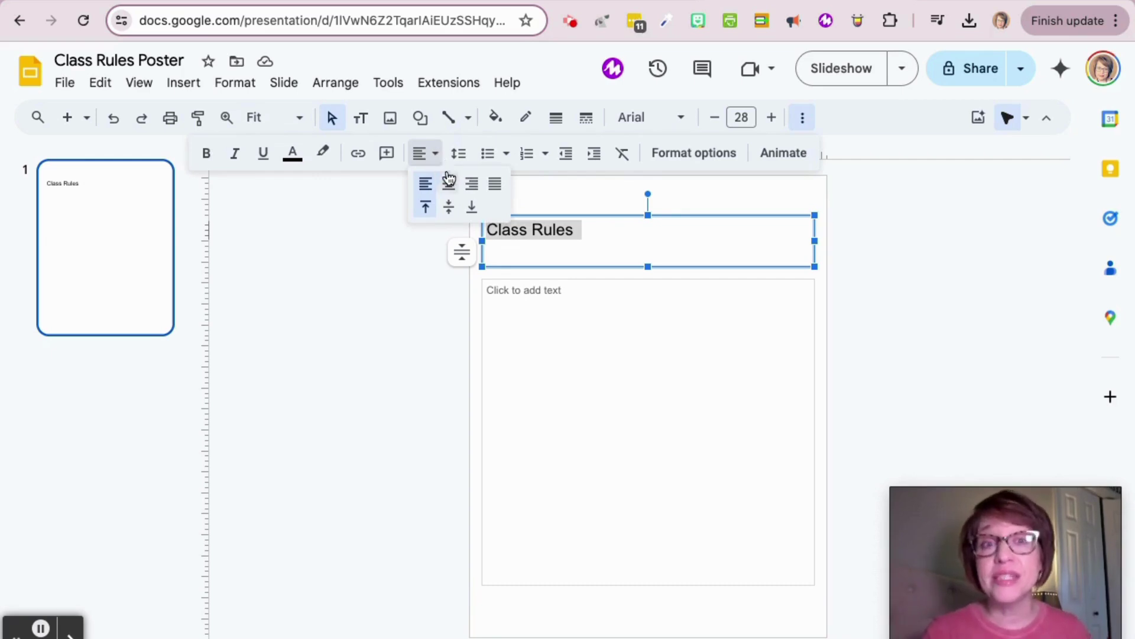
pyautogui.click(449, 188)
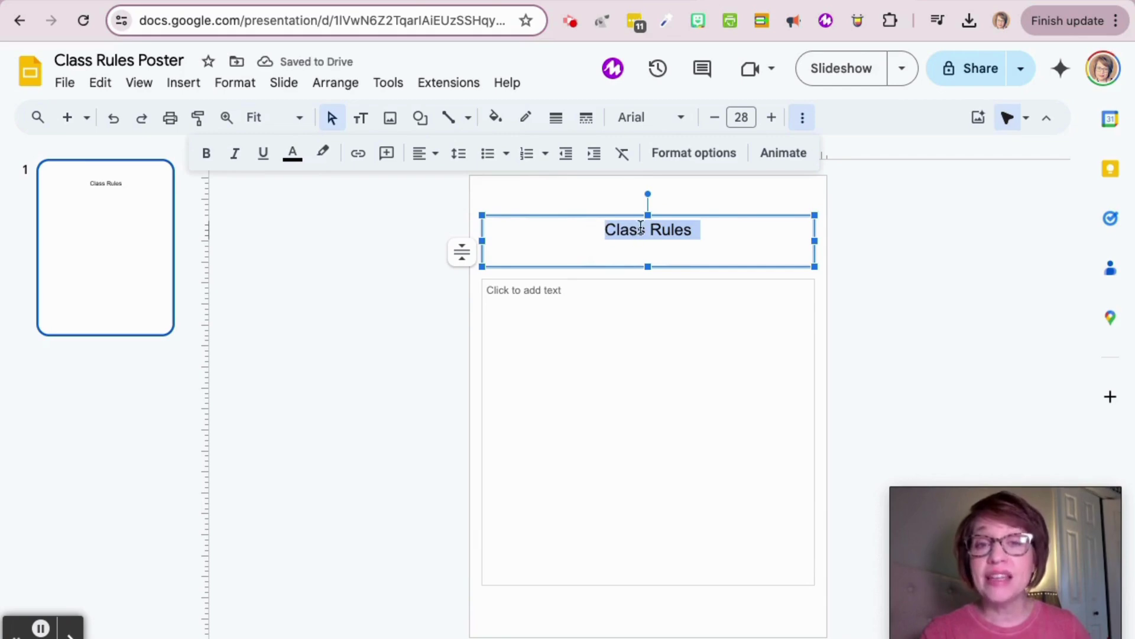
pyautogui.click(431, 155)
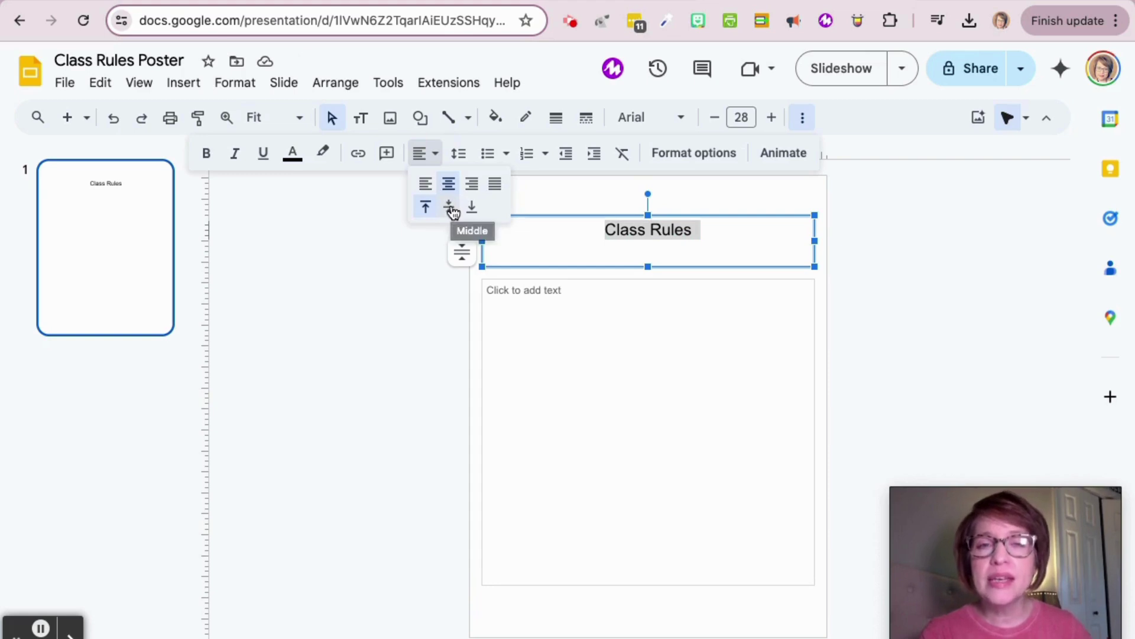
pyautogui.click(450, 207)
pyautogui.click(431, 155)
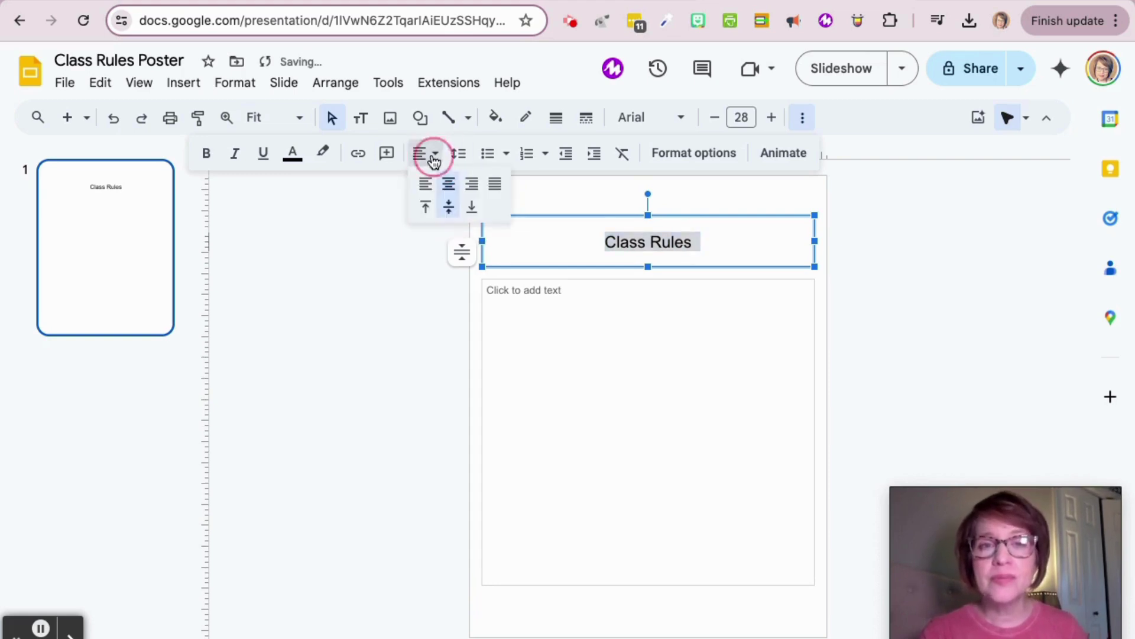
pyautogui.click(472, 207)
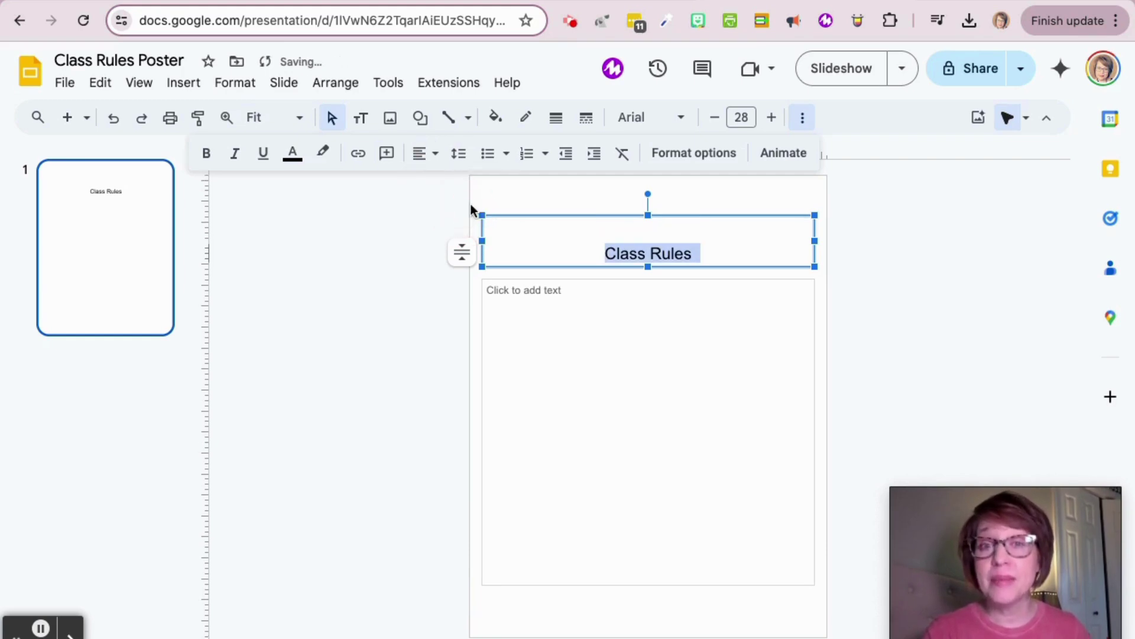
pyautogui.click(433, 155)
pyautogui.click(451, 206)
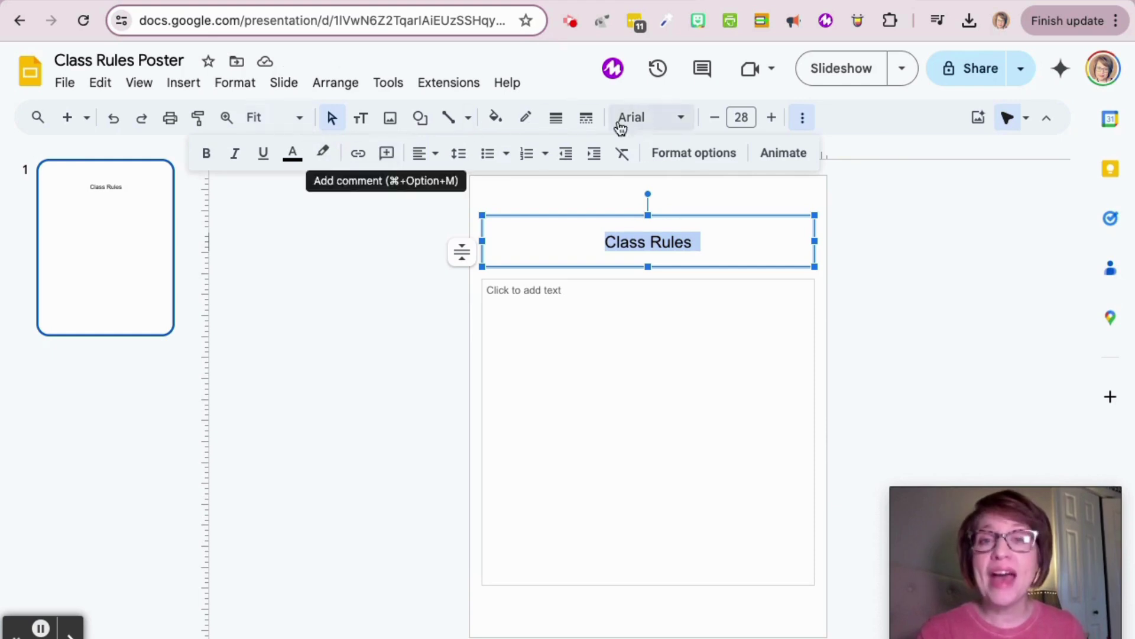
# Step: Set the title font to Preahvihear and increase its size to 34 pt
pyautogui.click(683, 119)
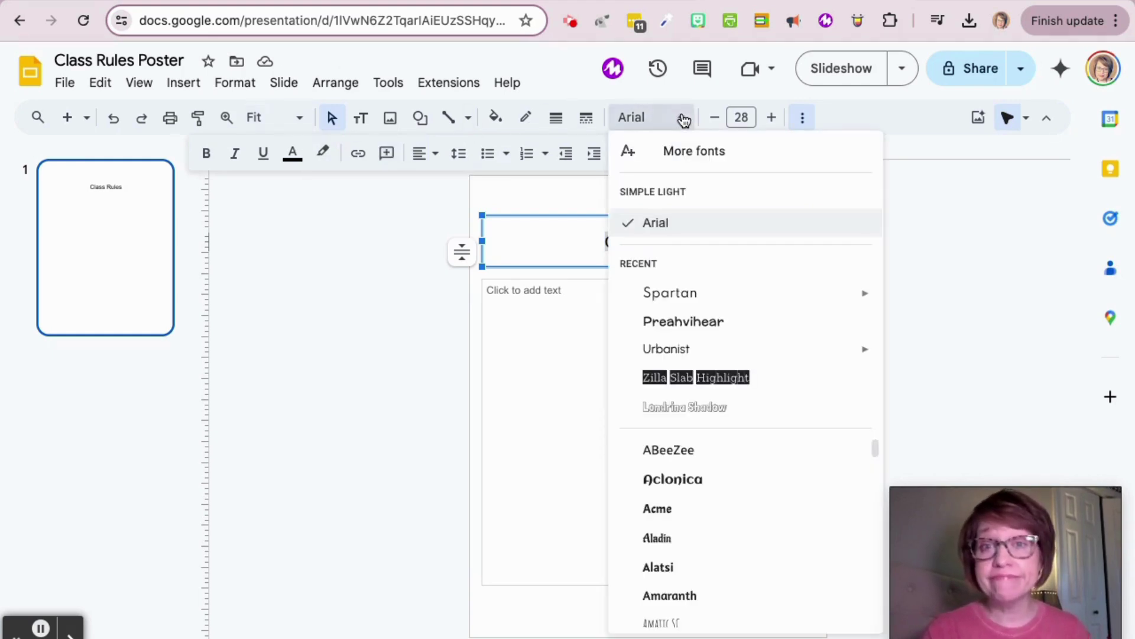
pyautogui.click(686, 310)
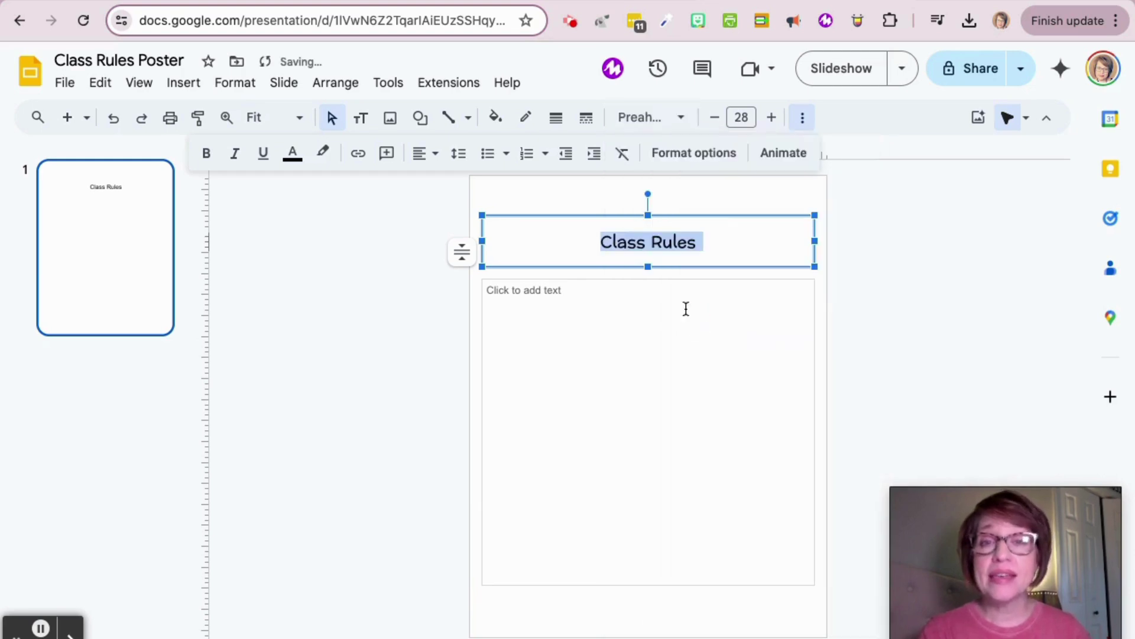
pyautogui.click(773, 120)
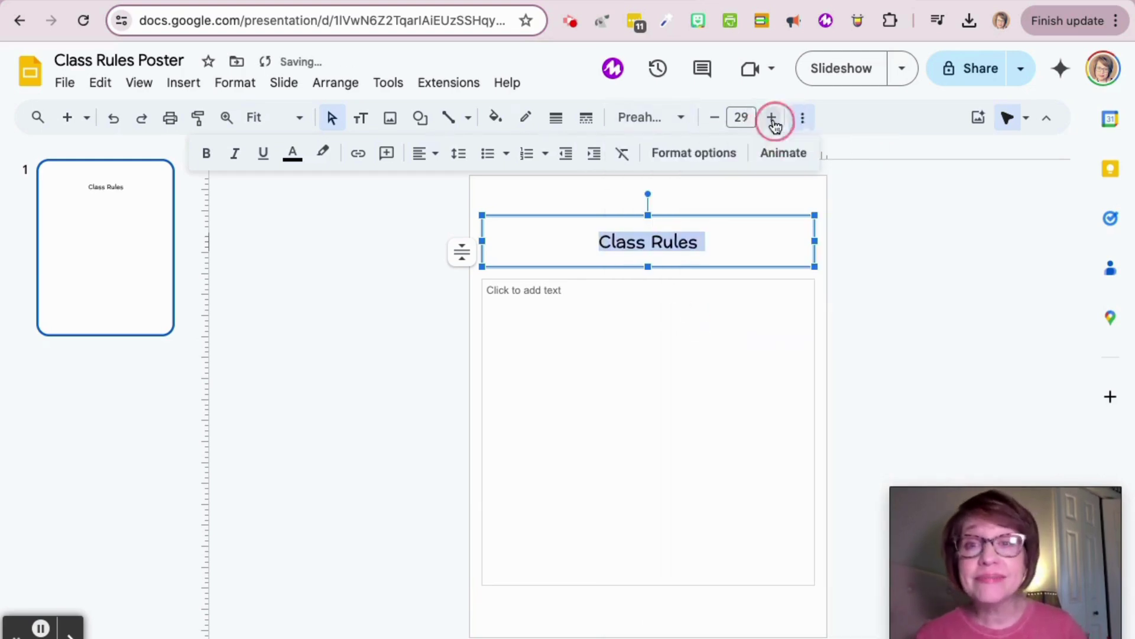
pyautogui.click(773, 119)
pyautogui.click(773, 118)
pyautogui.click(773, 118)
pyautogui.click(773, 119)
pyautogui.click(773, 118)
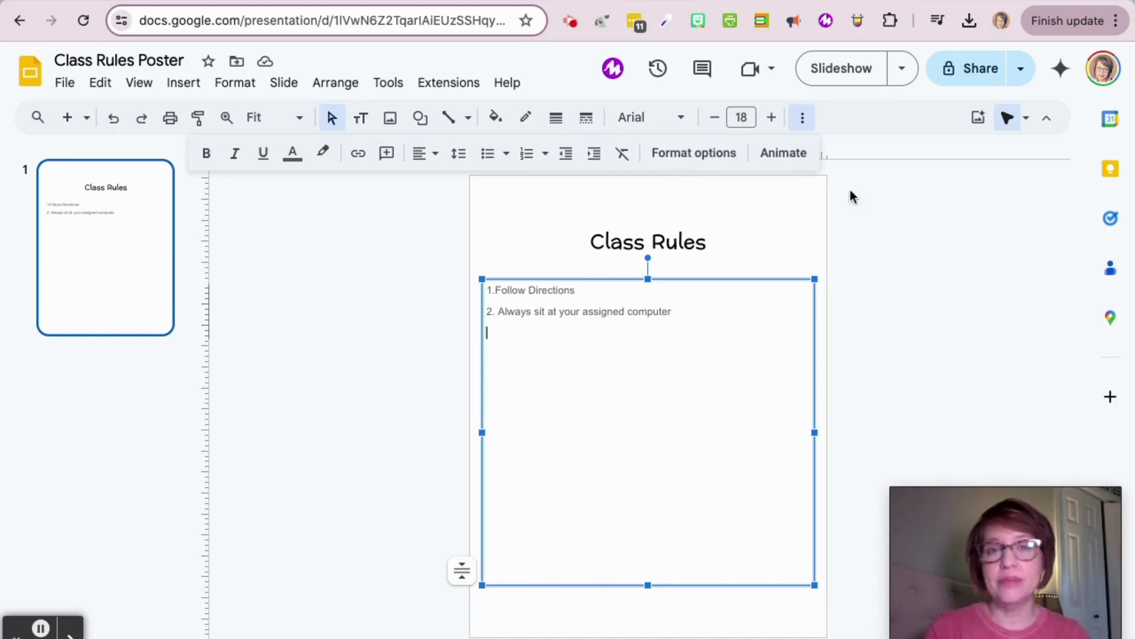
pyautogui.click(878, 198)
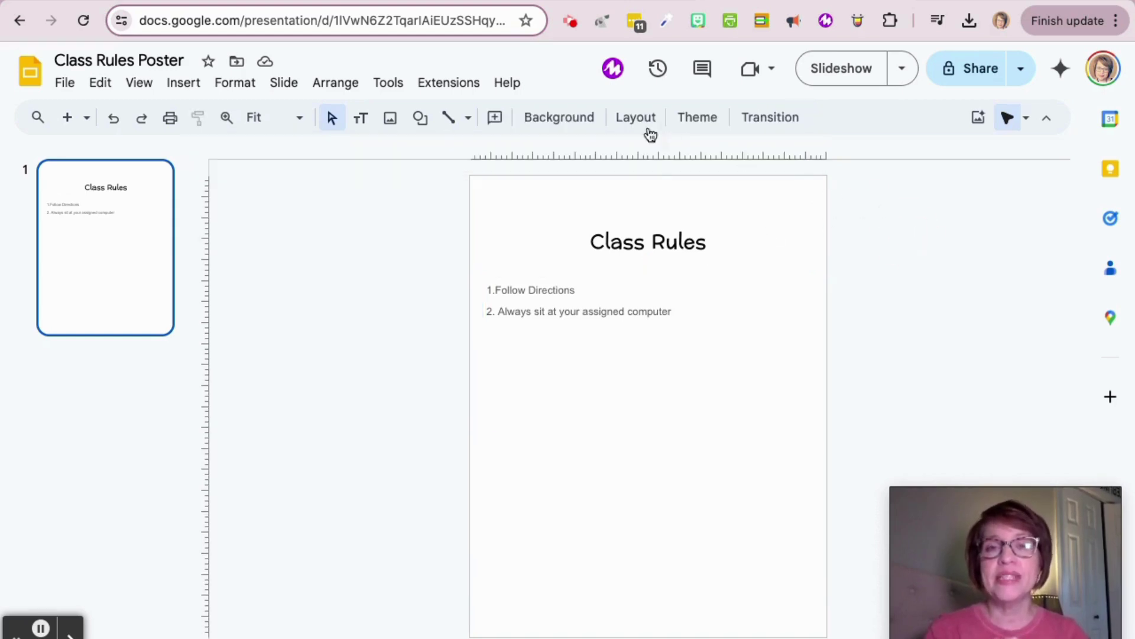
pyautogui.click(624, 117)
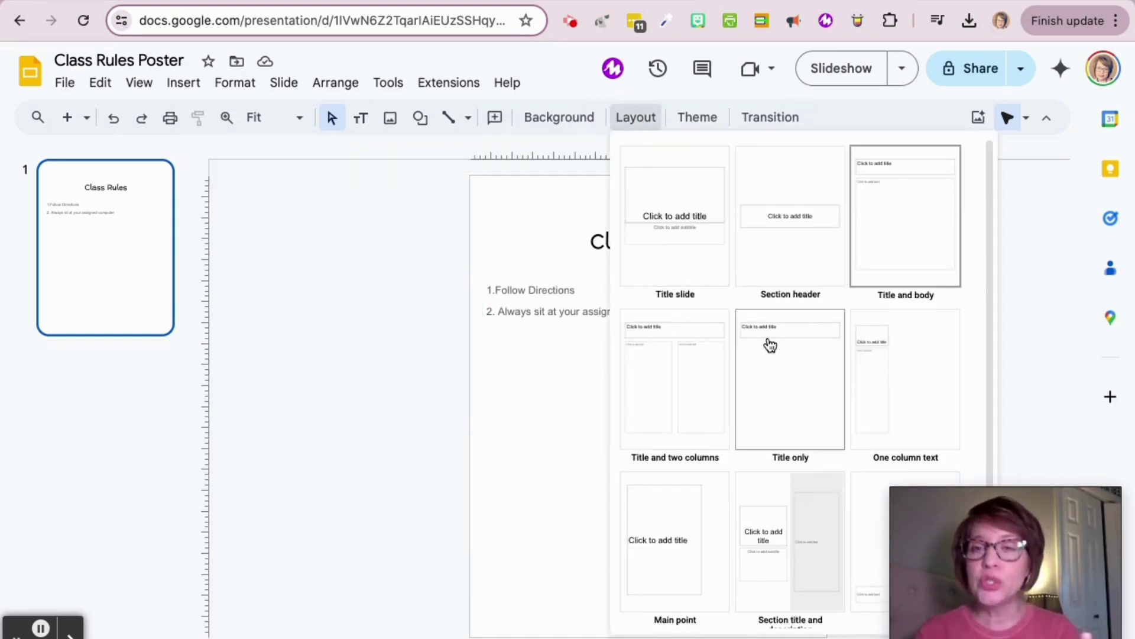
pyautogui.click(770, 345)
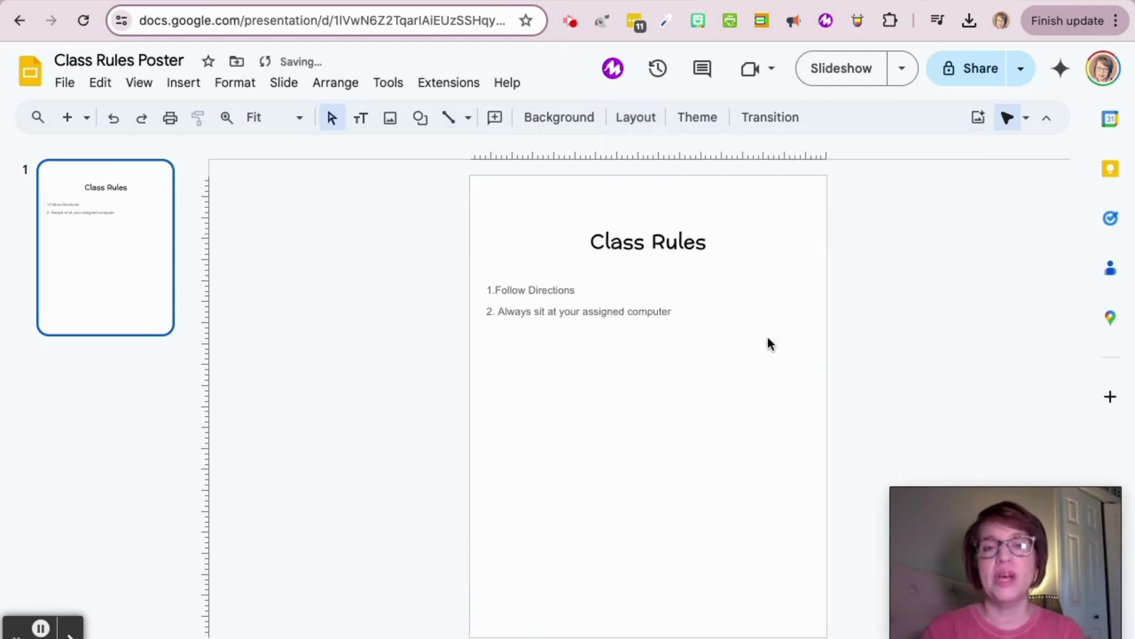
pyautogui.click(623, 127)
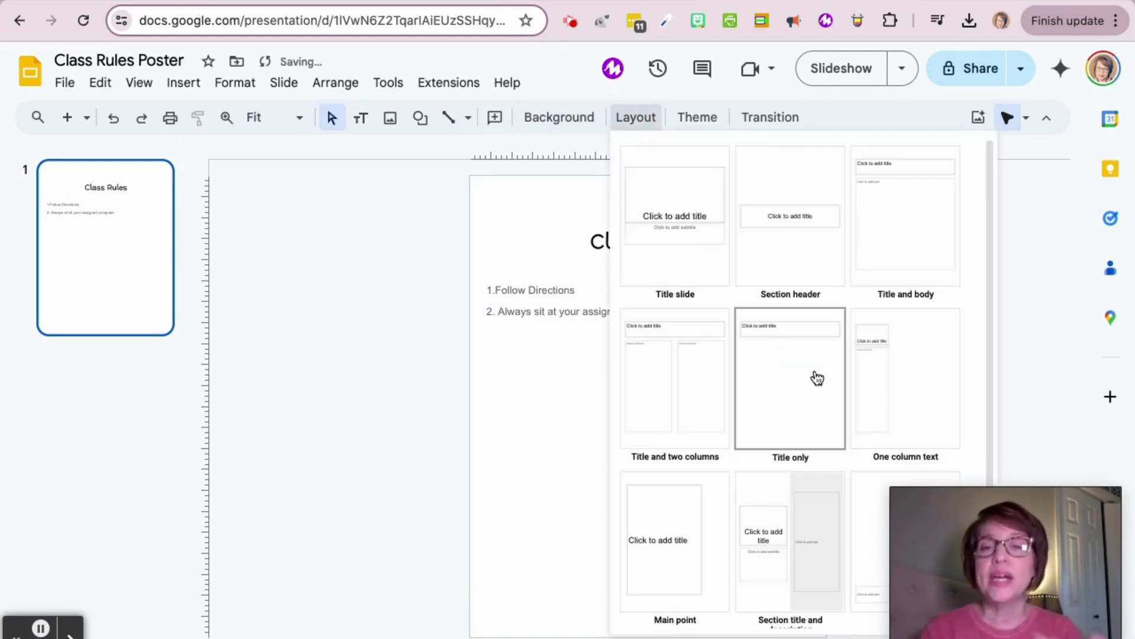
pyautogui.click(899, 216)
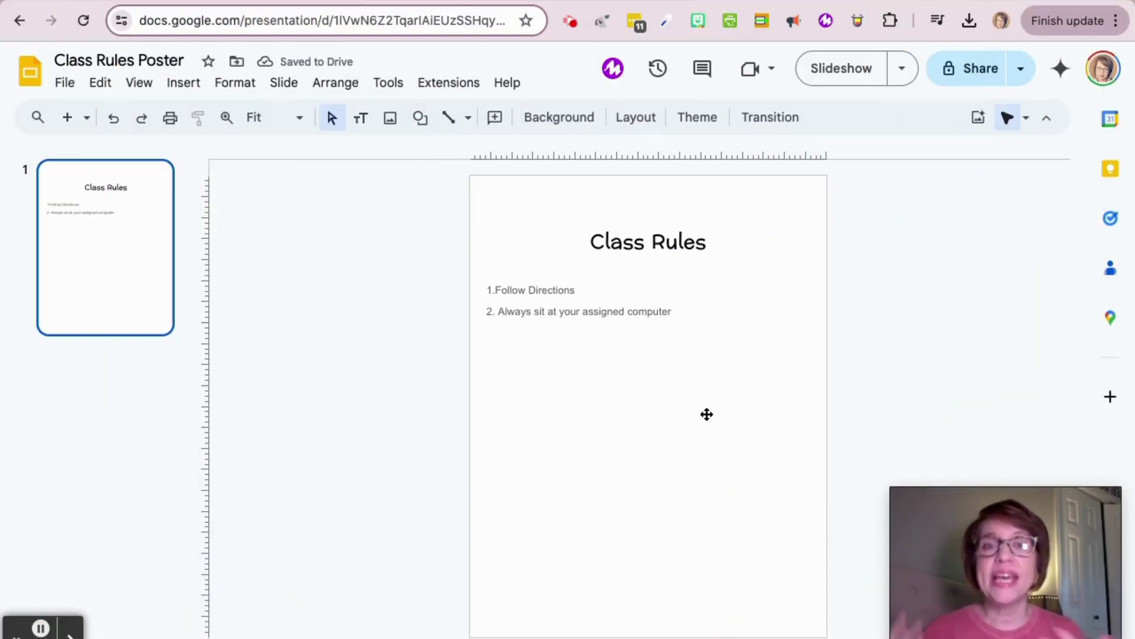
pyautogui.click(699, 410)
pyautogui.write('asdfa')
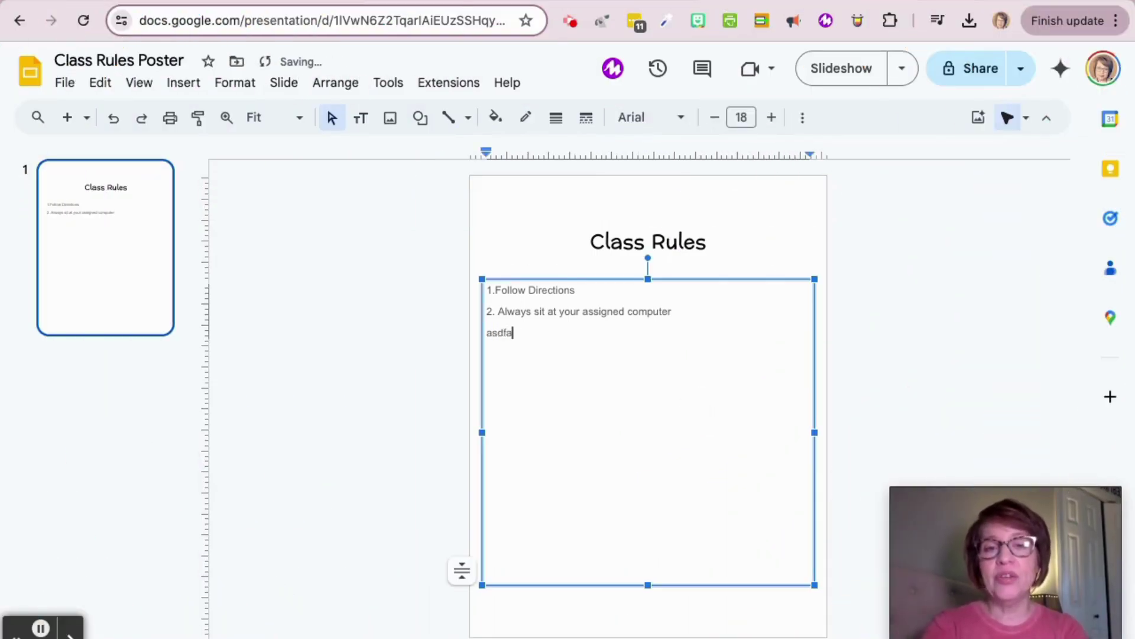
pyautogui.press('BackSpace')
pyautogui.press('BackSpace')
pyautogui.press('BackSpace')
pyautogui.press('BackSpace')
pyautogui.press('BackSpace')
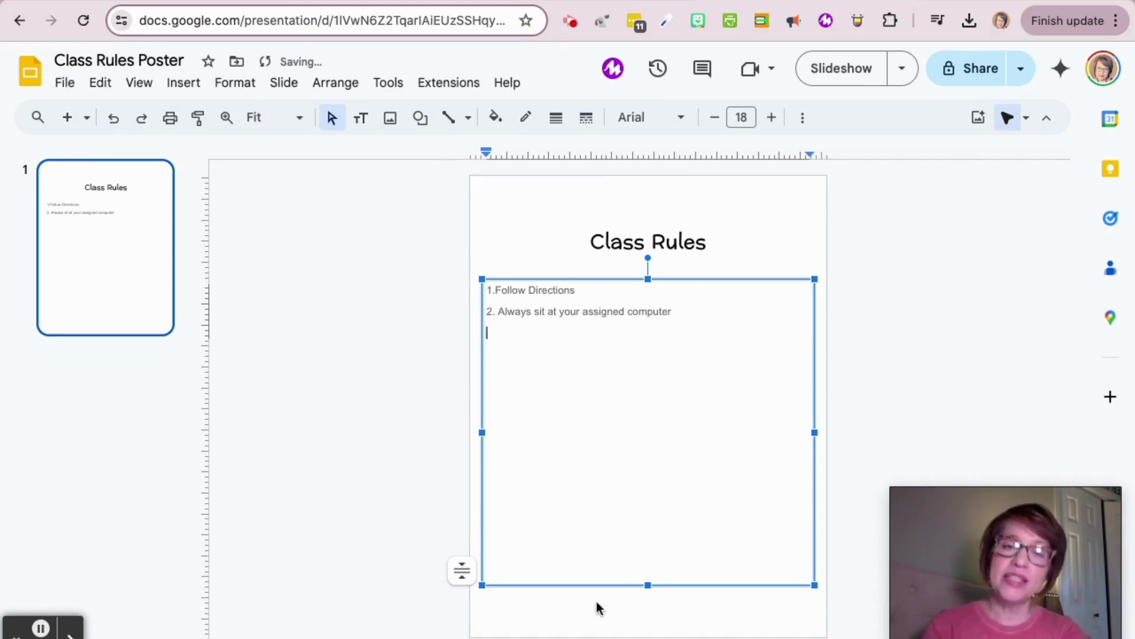
pyautogui.click(595, 599)
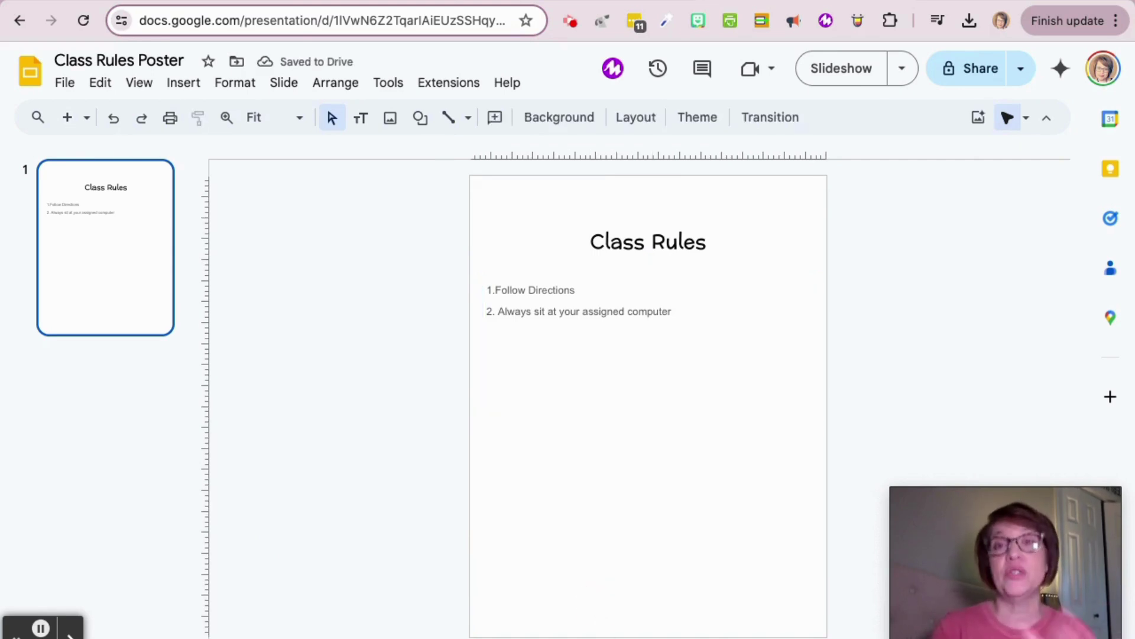
pyautogui.click(644, 117)
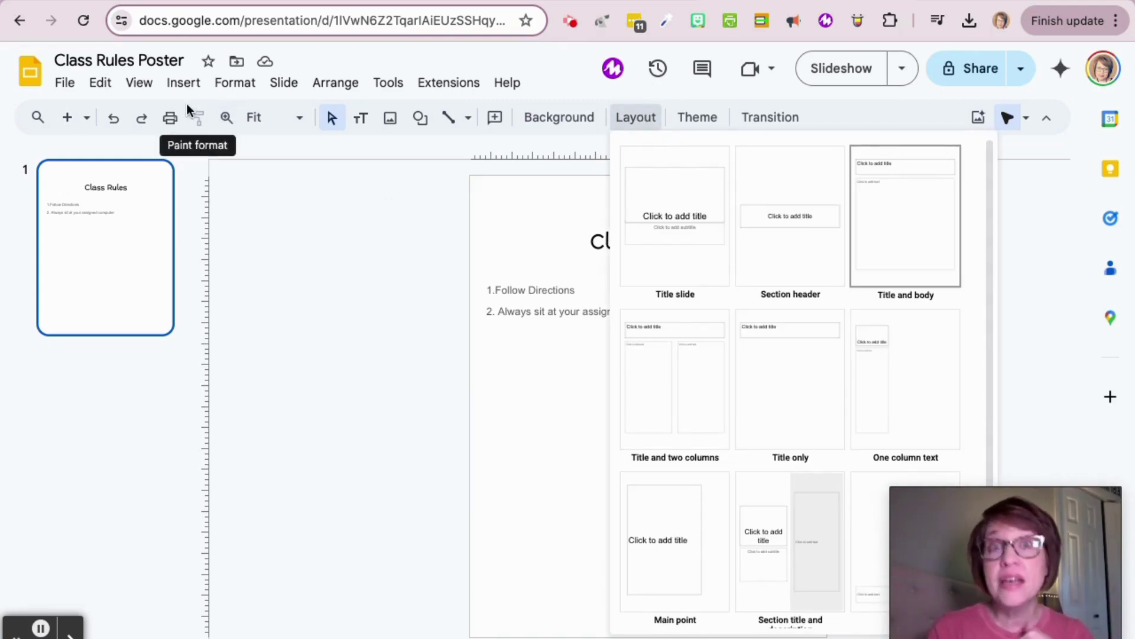
pyautogui.click(291, 228)
pyautogui.click(185, 83)
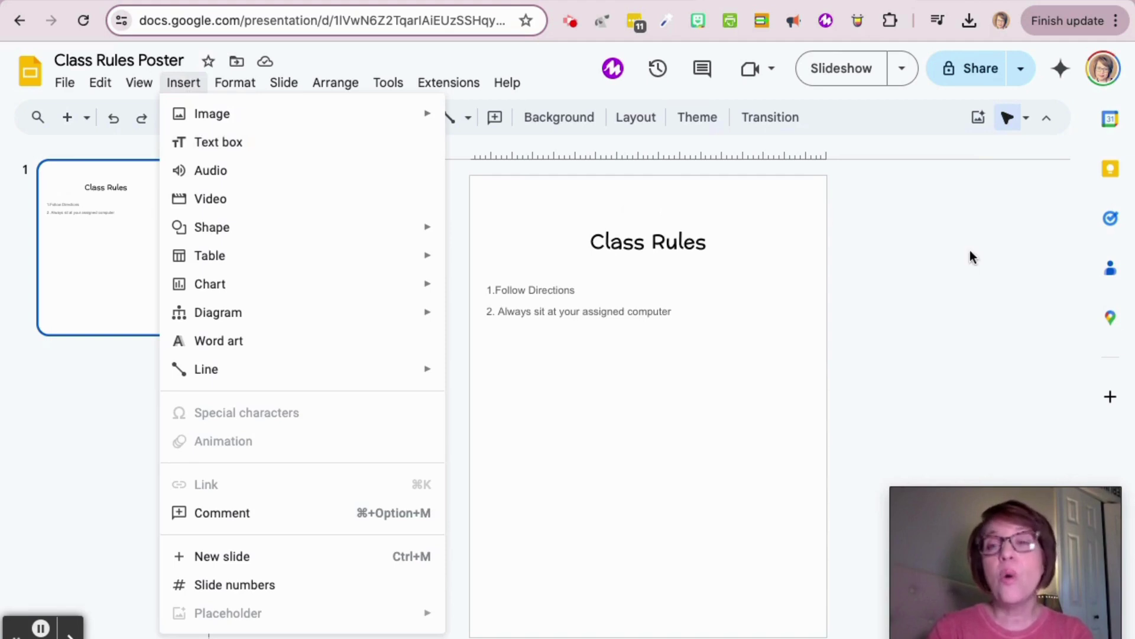
pyautogui.click(431, 195)
pyautogui.click(363, 120)
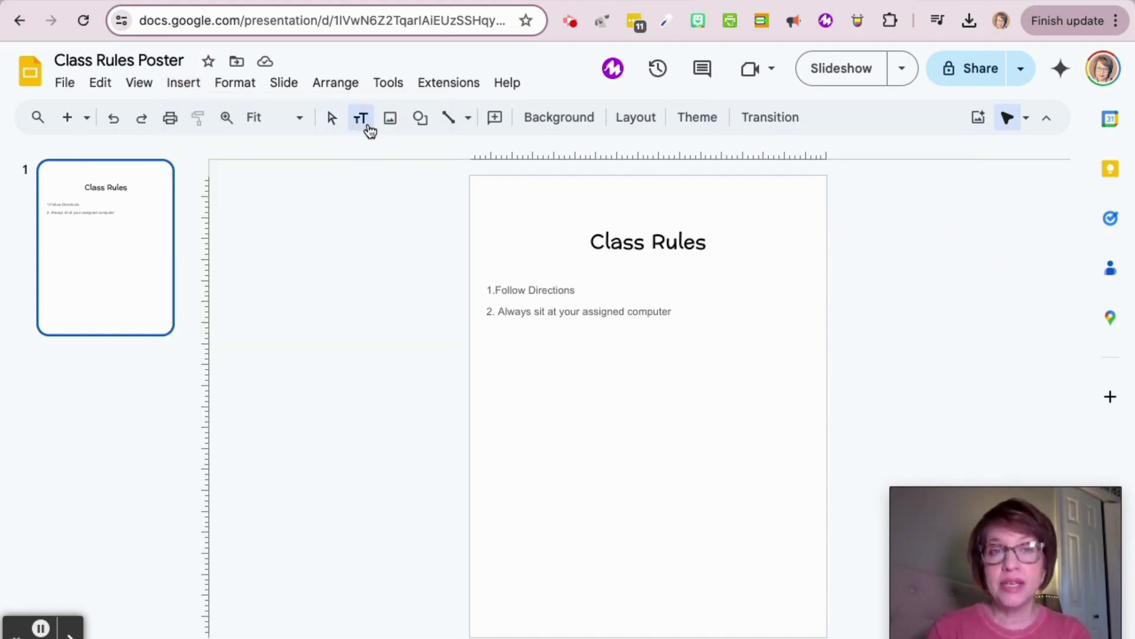
pyautogui.moveTo(502, 349); pyautogui.dragTo(757, 401)
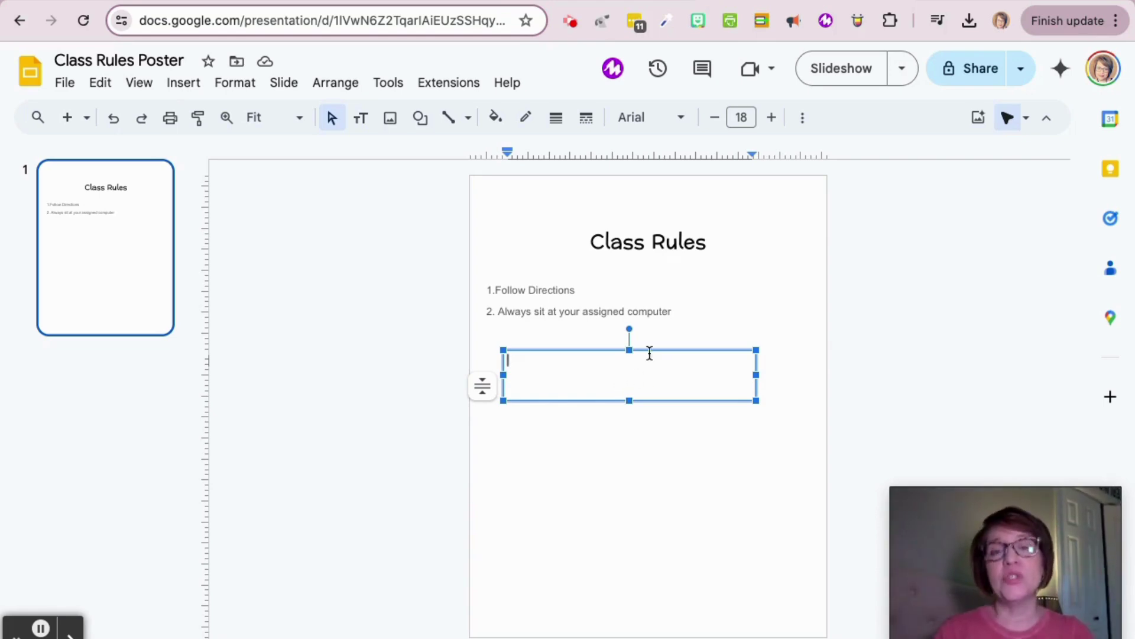
pyautogui.click(616, 349)
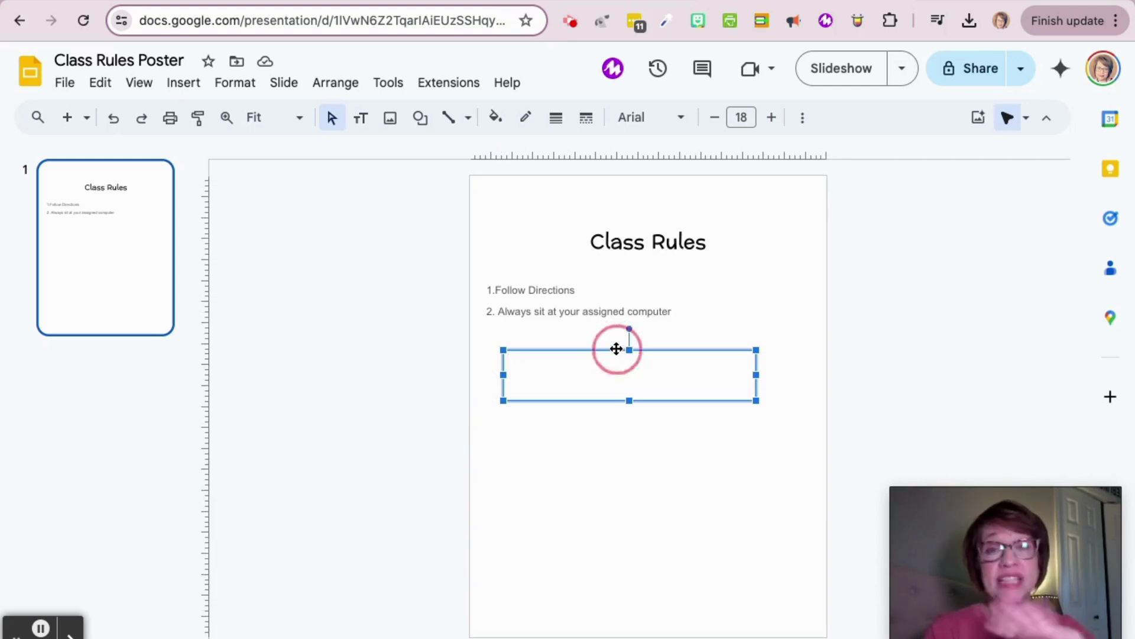
pyautogui.press('Delete')
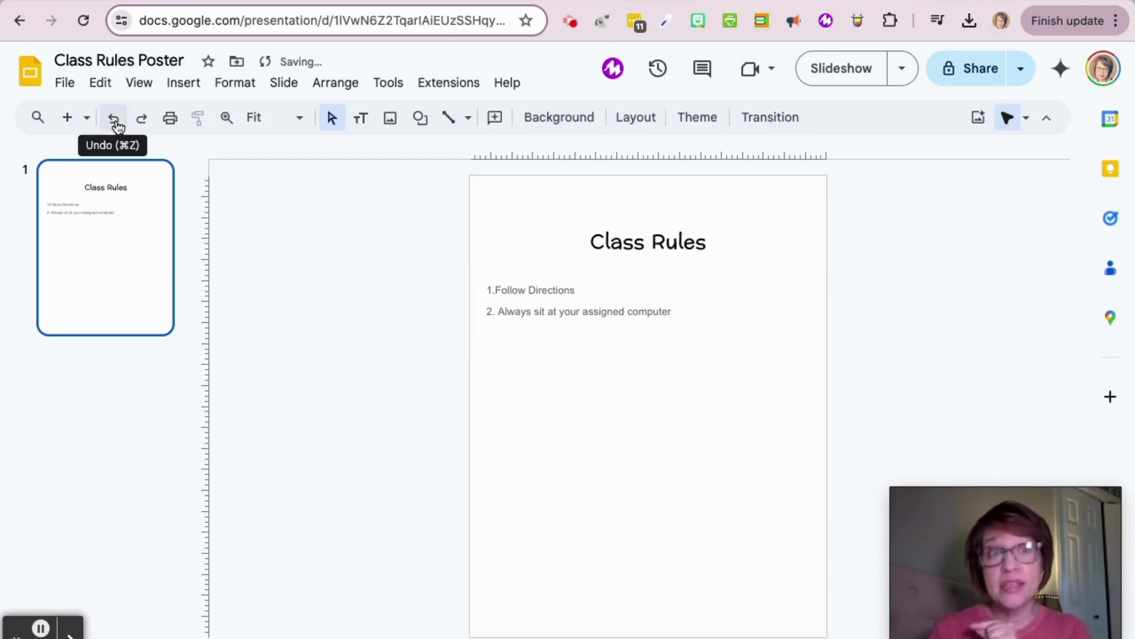
pyautogui.click(115, 122)
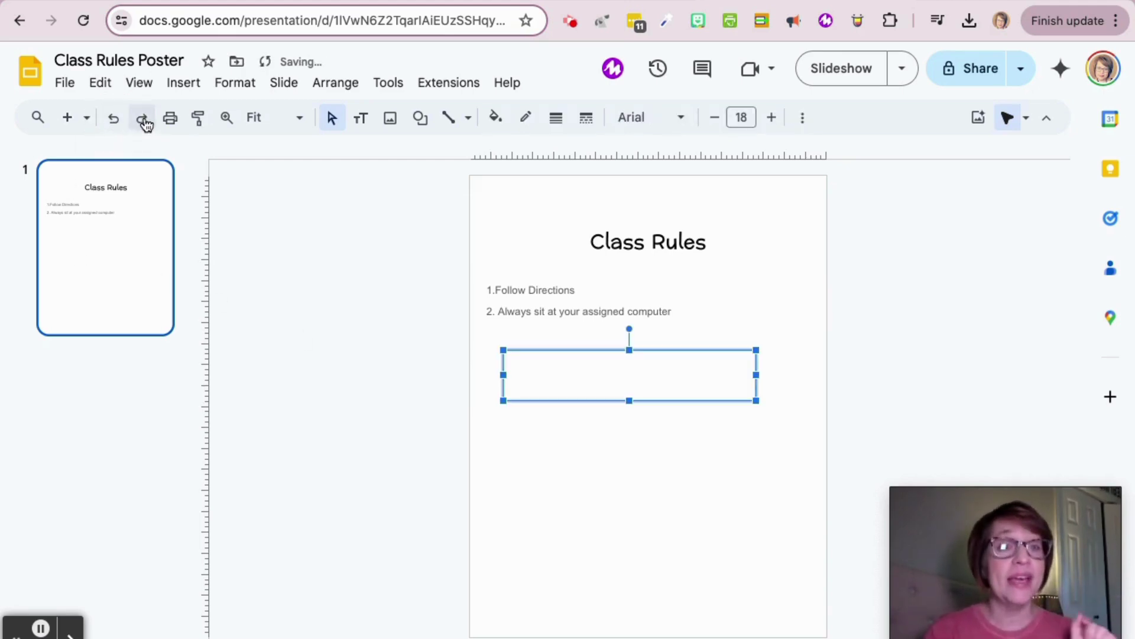
pyautogui.click(143, 121)
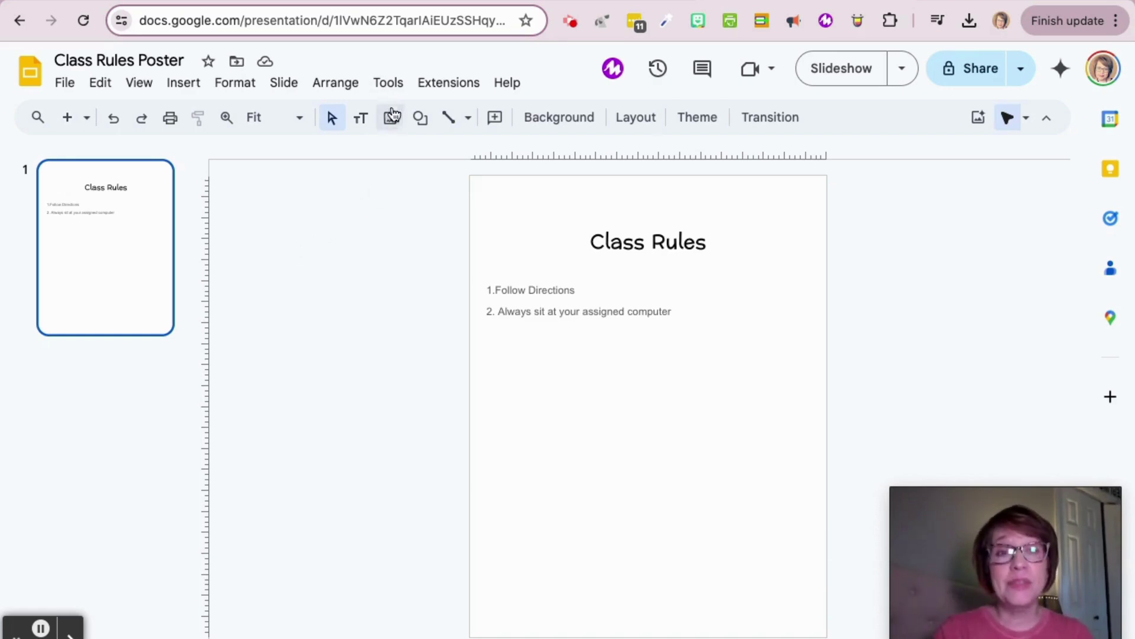
# Step: Insert the yellow computer clip art from a web search for 'computer' and shrink it
pyautogui.click(390, 117)
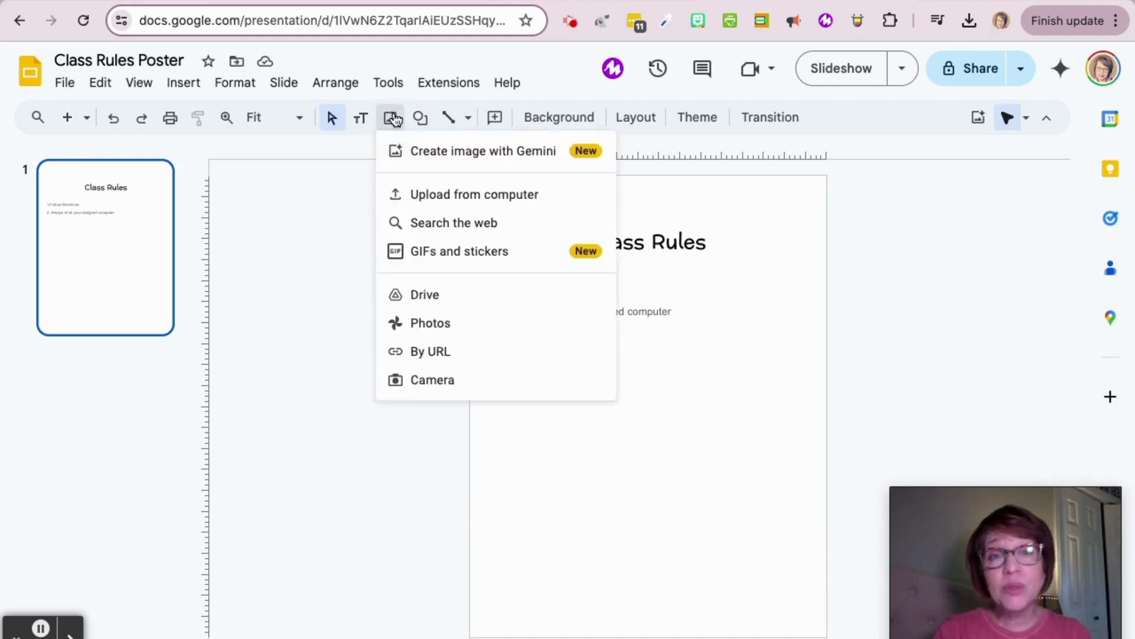
pyautogui.click(494, 224)
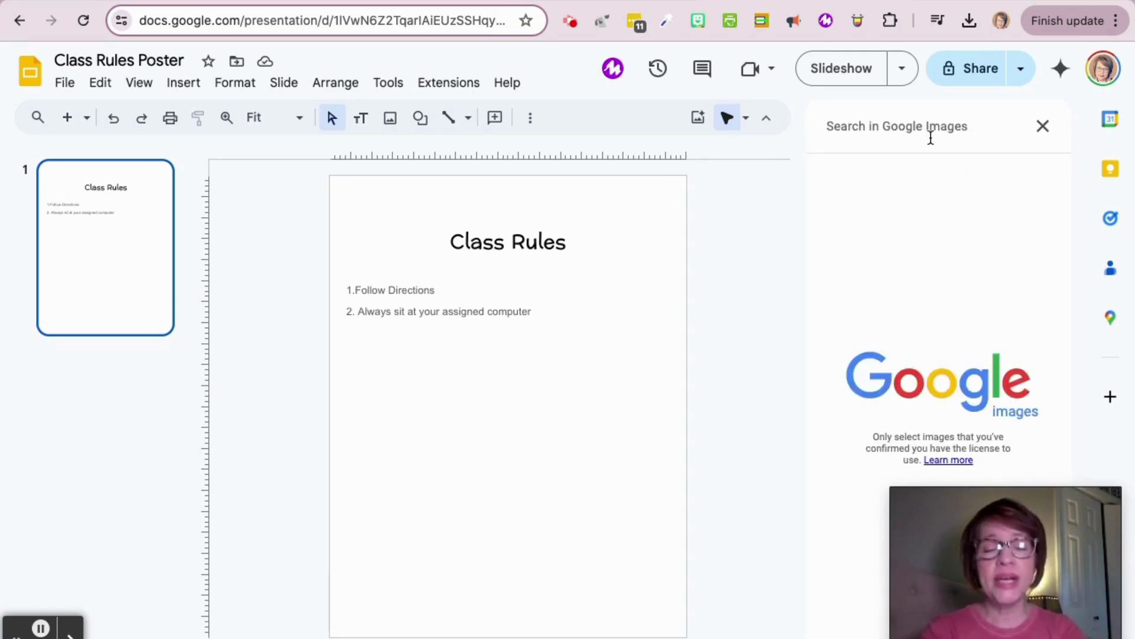
pyautogui.write('computer')
pyautogui.press('Return')
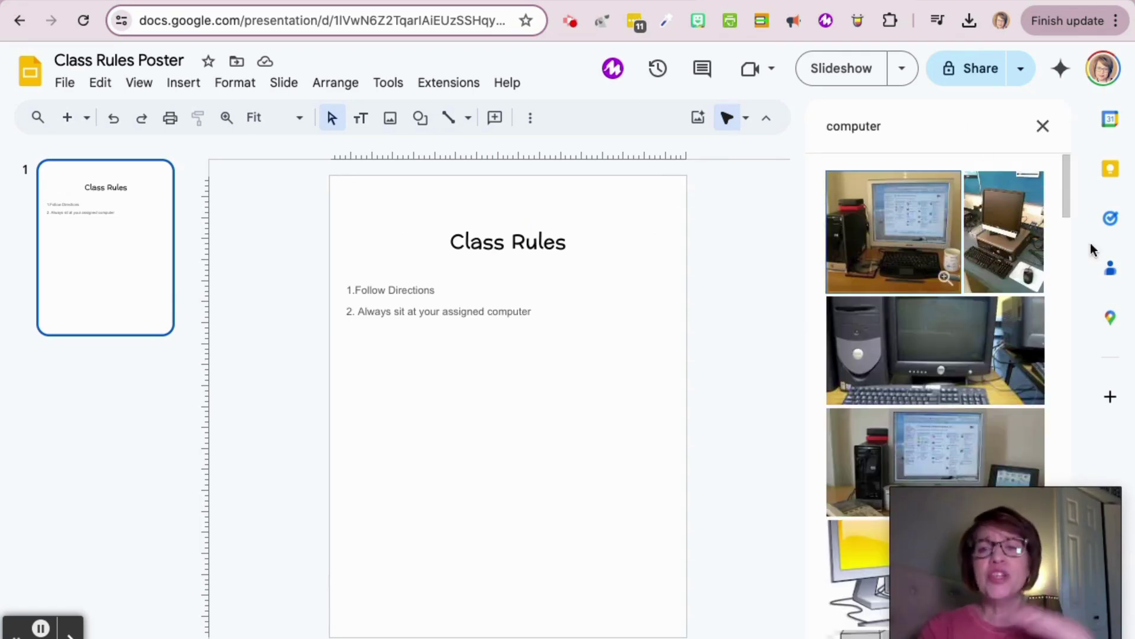
pyautogui.scroll(-3, 973, 341)
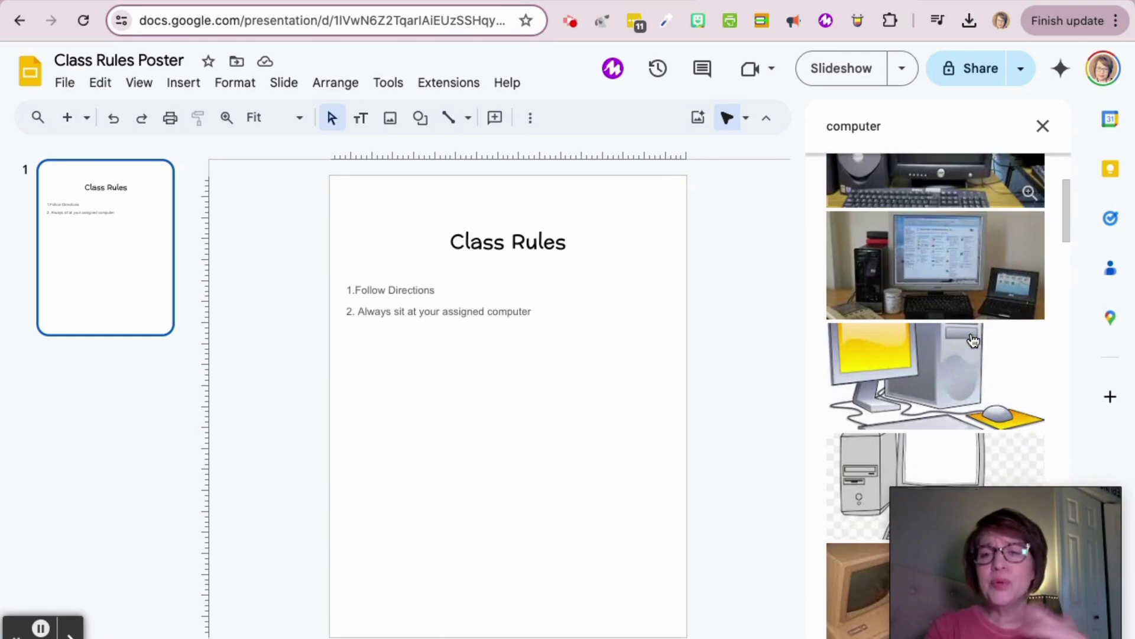
pyautogui.doubleClick(912, 349)
pyautogui.click(677, 393)
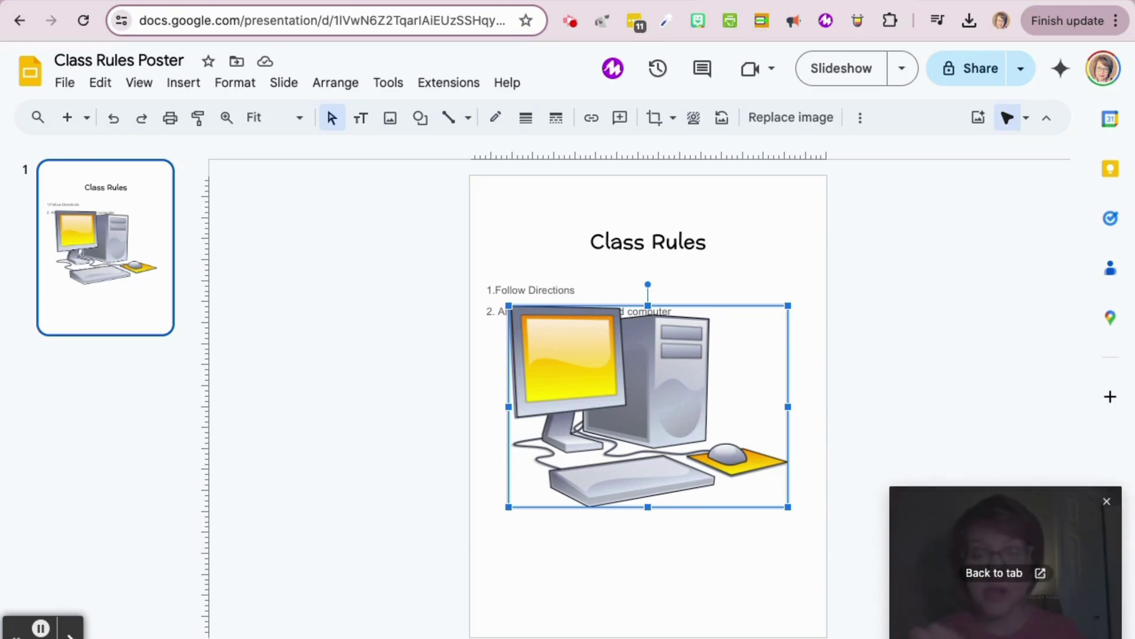
pyautogui.moveTo(791, 508); pyautogui.dragTo(713, 417)
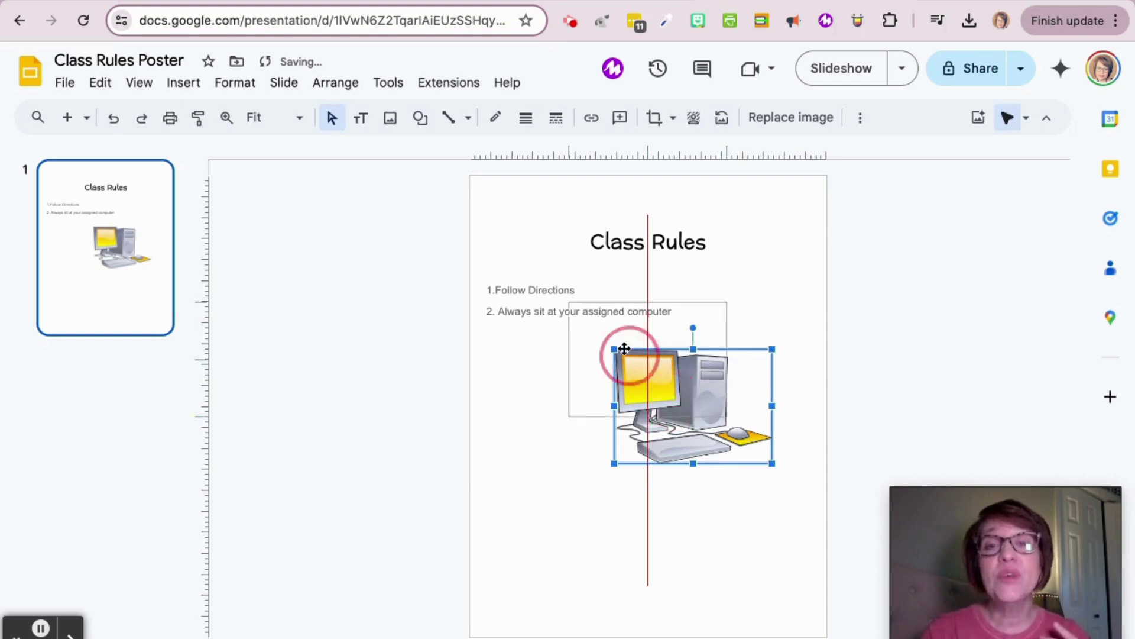
# Step: Move the computer clip art up onto the rules and send it behind the text
pyautogui.moveTo(644, 355); pyautogui.dragTo(598, 307)
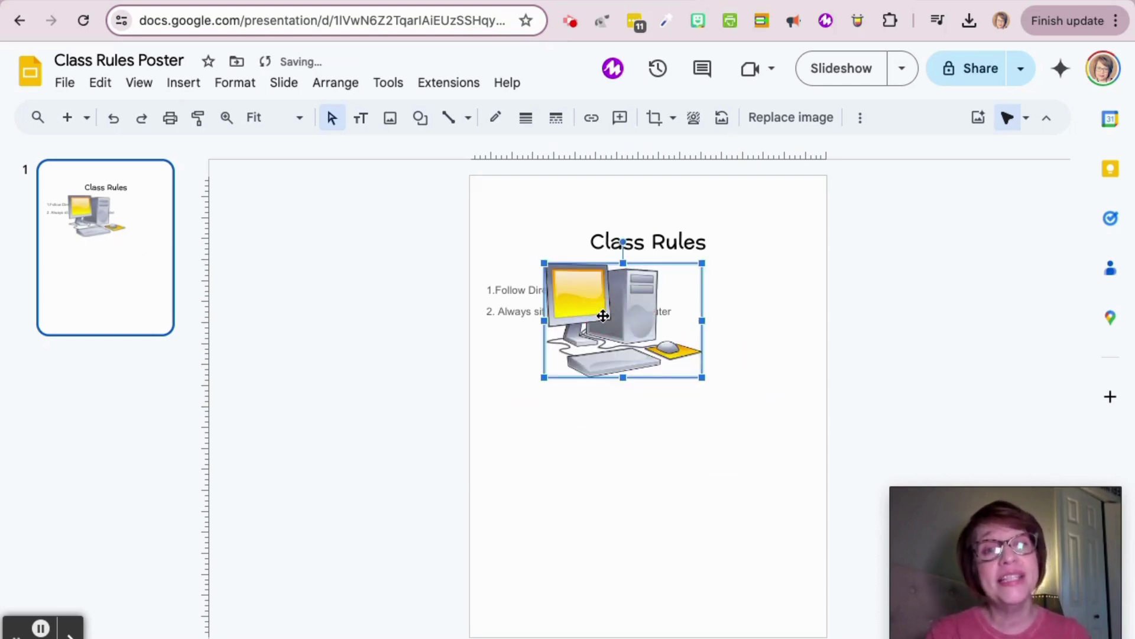
pyautogui.click(335, 86)
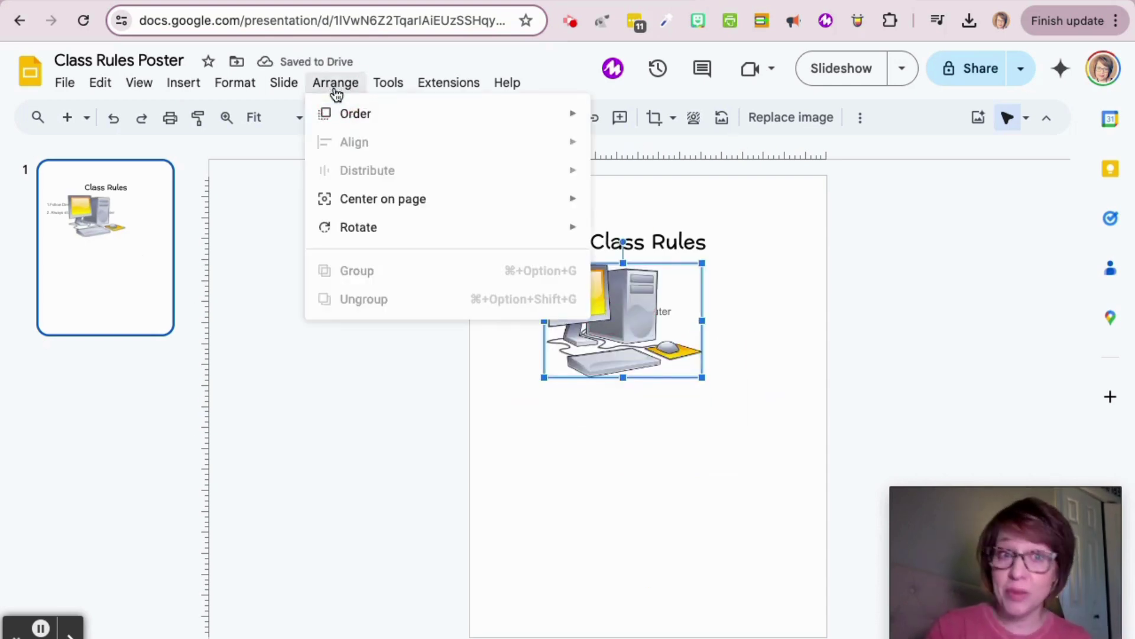
pyautogui.moveTo(414, 117)
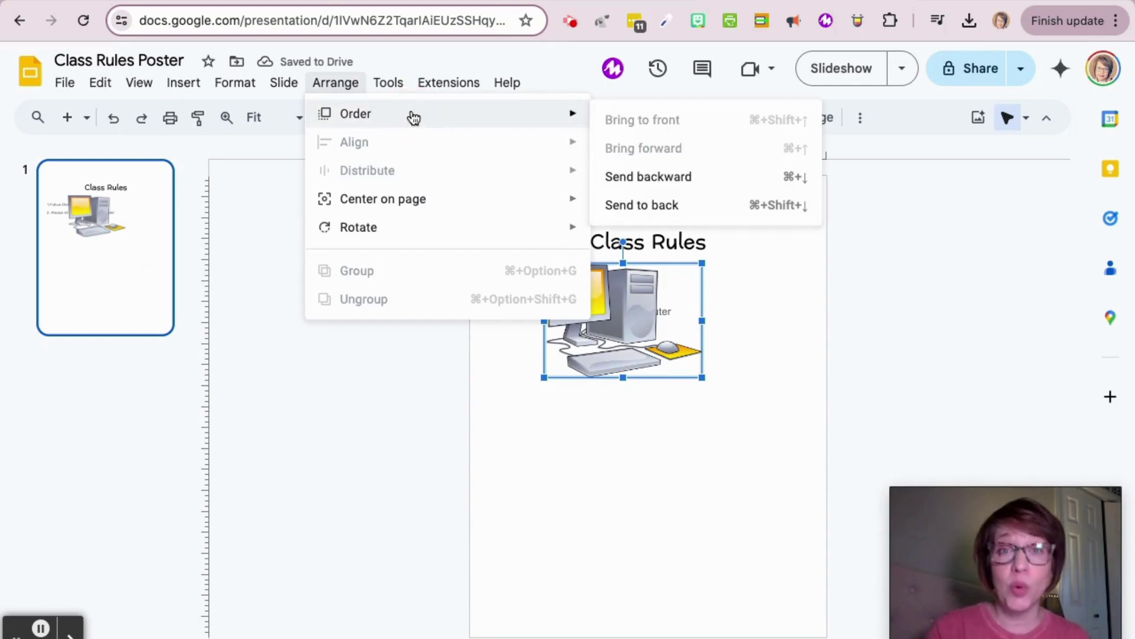
pyautogui.click(655, 205)
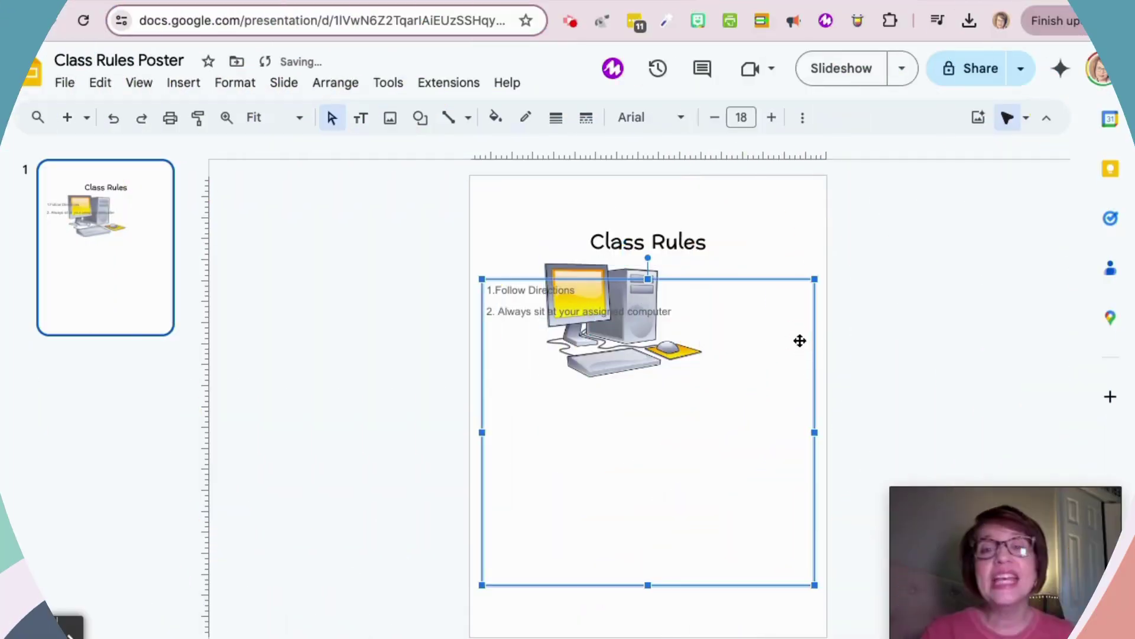
pyautogui.click(907, 314)
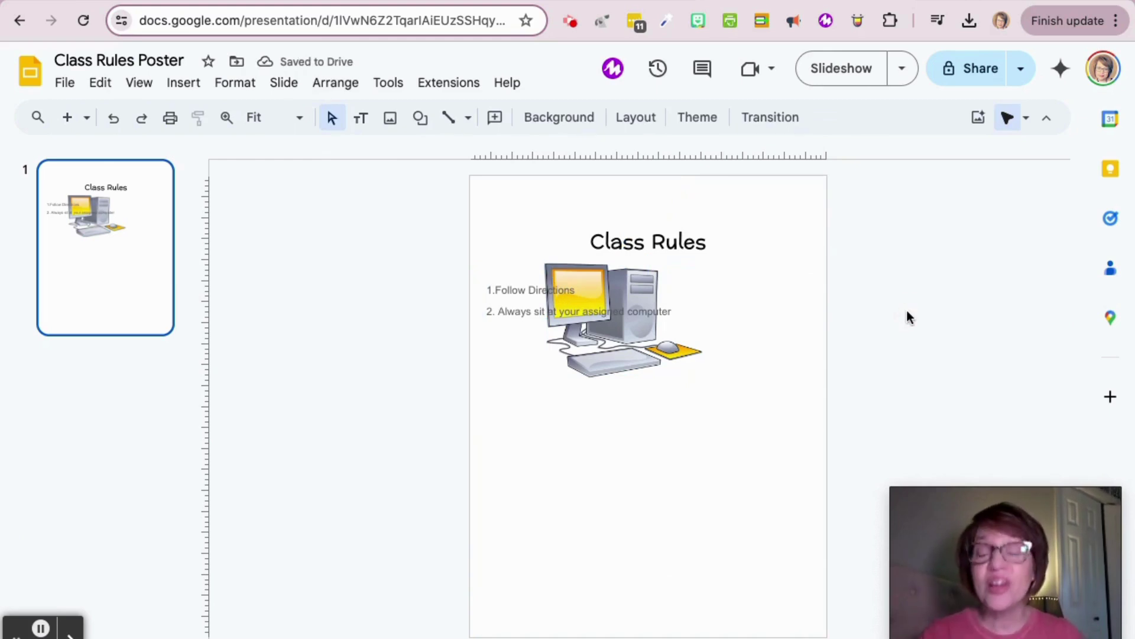
pyautogui.click(563, 116)
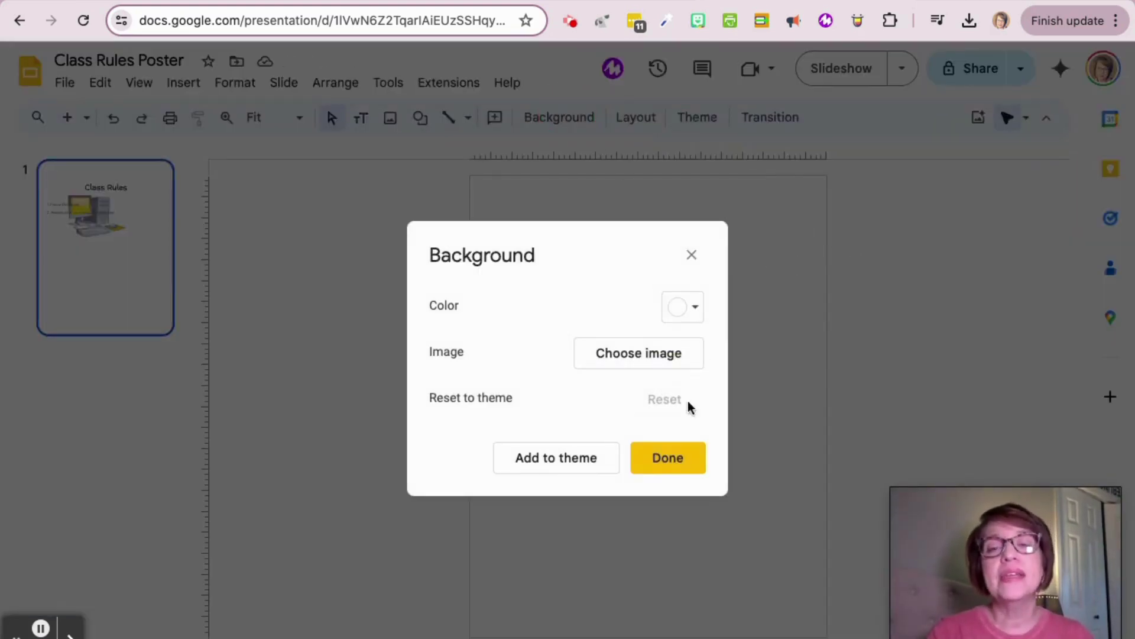
# Step: Set the slide background to a light-blue gradient, replacing a trial orange gradient
pyautogui.click(671, 452)
pyautogui.click(693, 249)
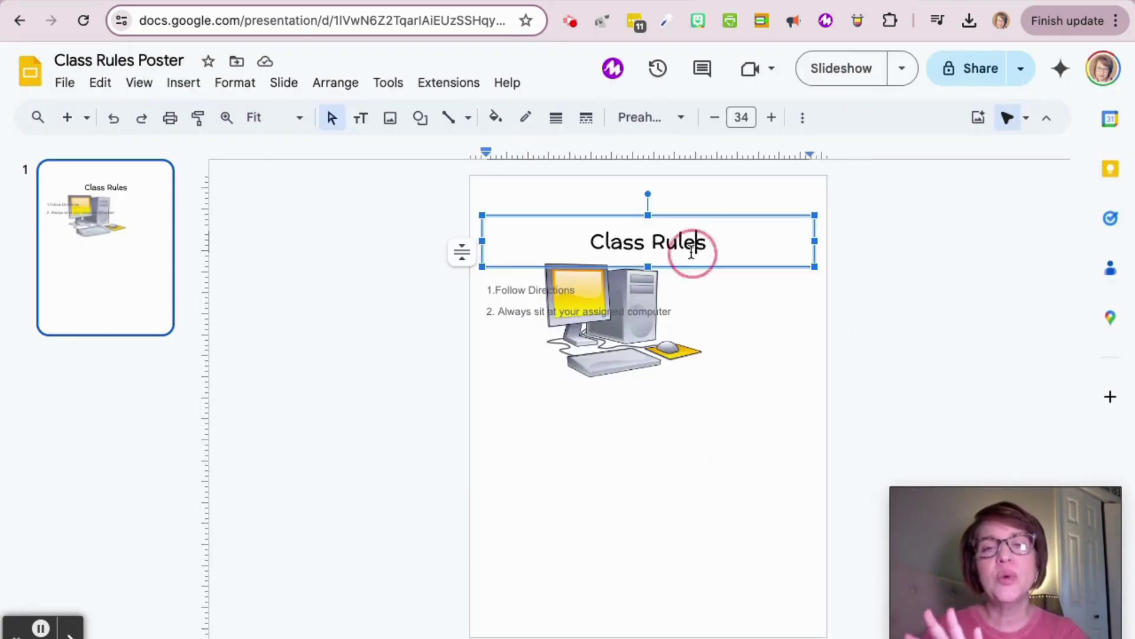
pyautogui.click(1009, 191)
pyautogui.click(572, 119)
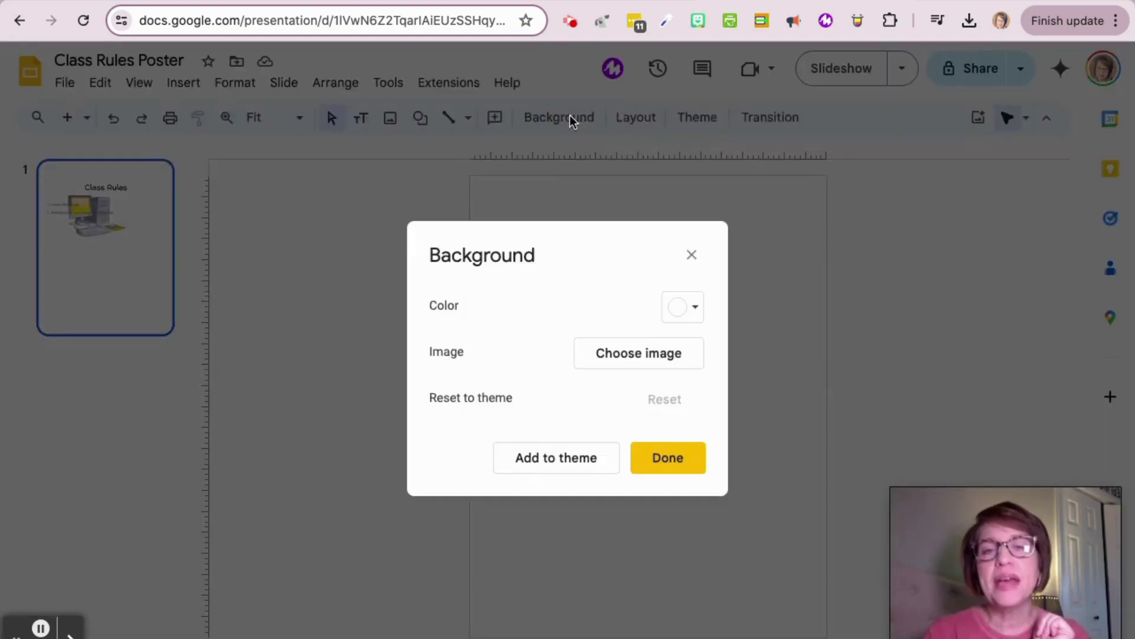
pyautogui.click(697, 310)
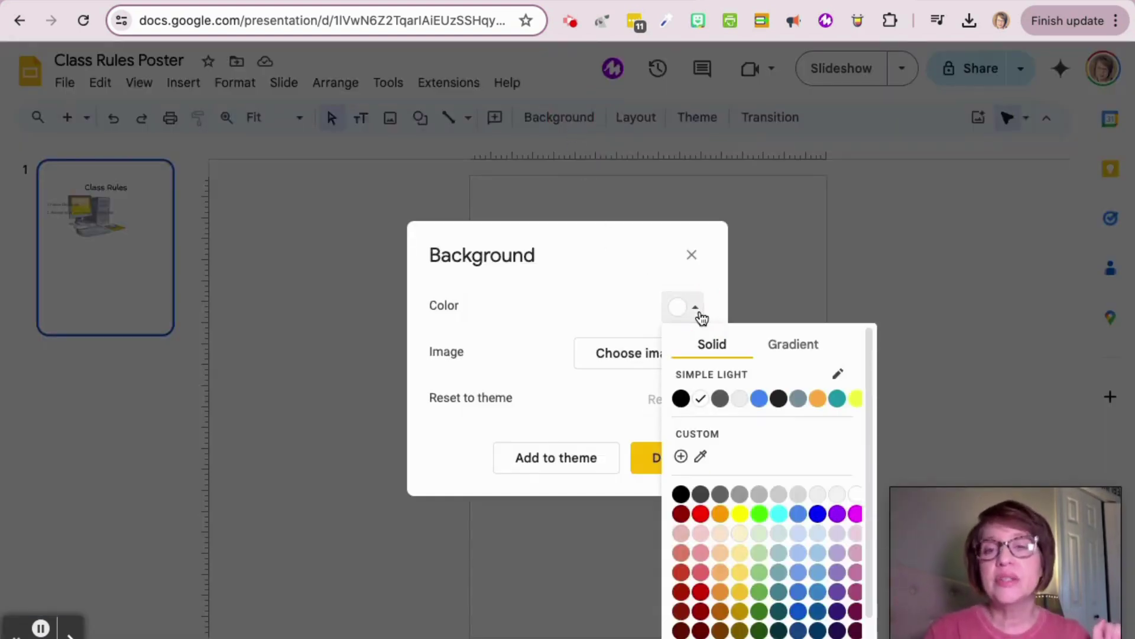
pyautogui.click(806, 348)
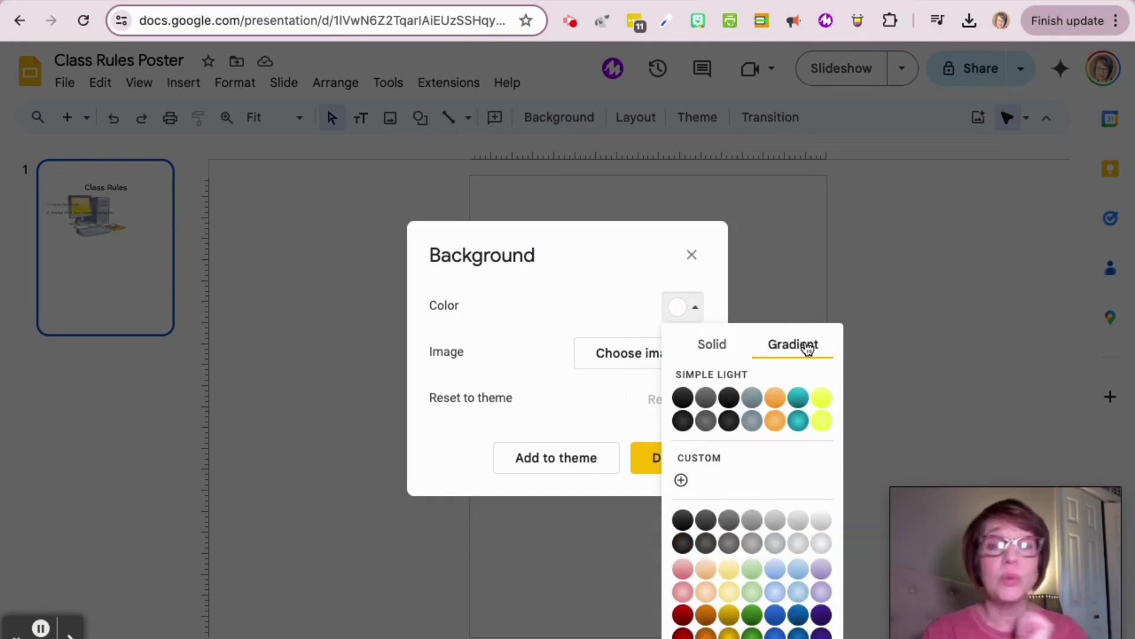
pyautogui.click(780, 421)
pyautogui.click(698, 305)
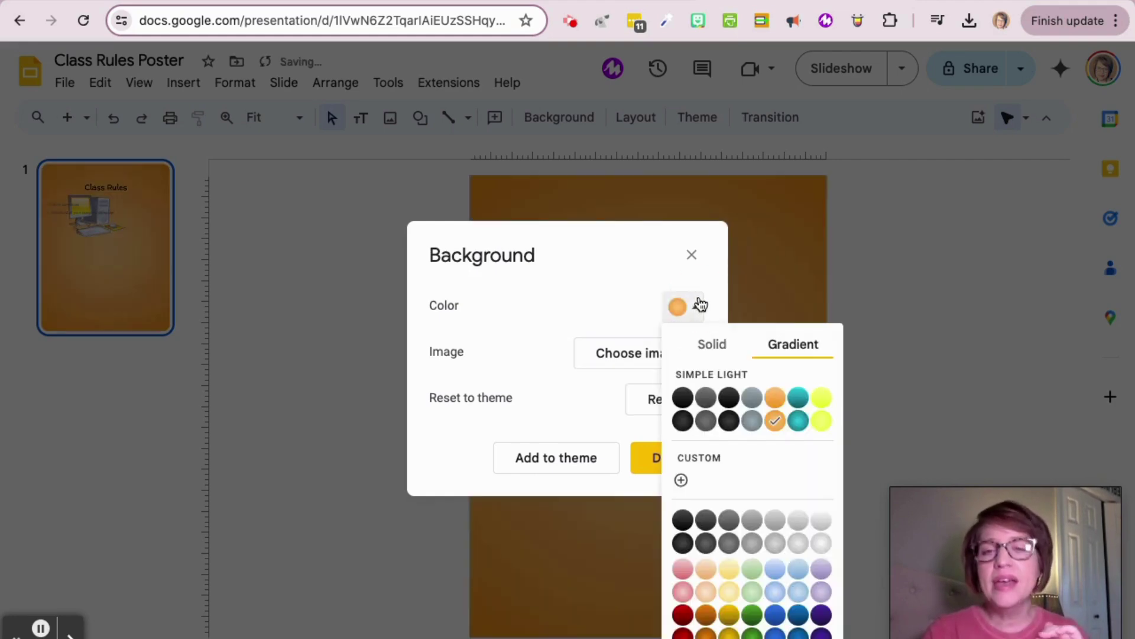
pyautogui.click(802, 585)
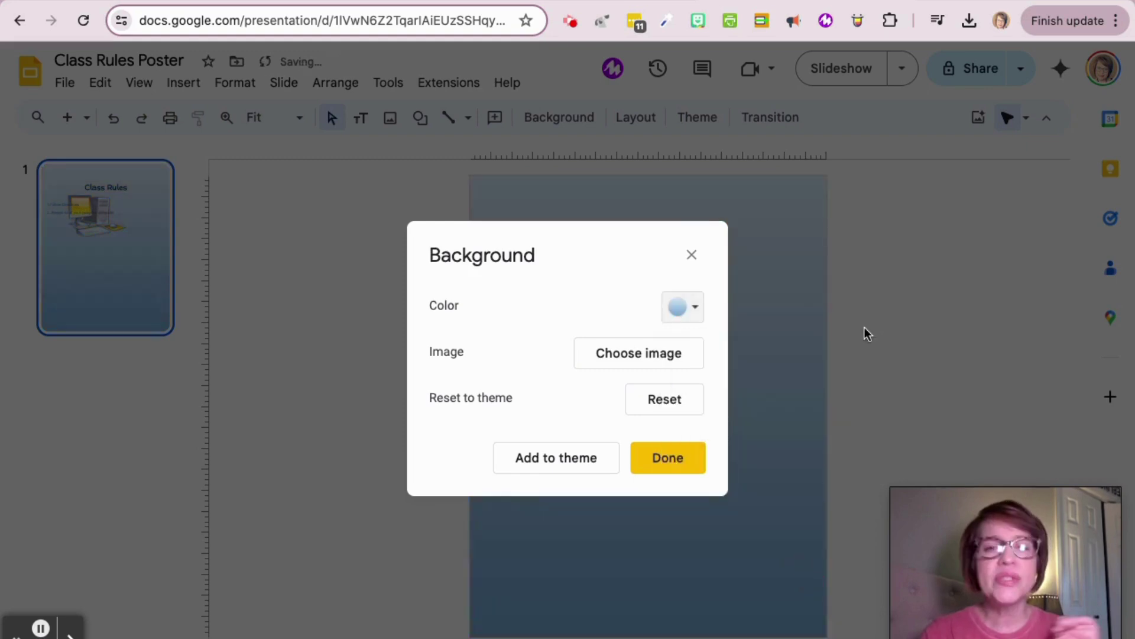
pyautogui.click(675, 351)
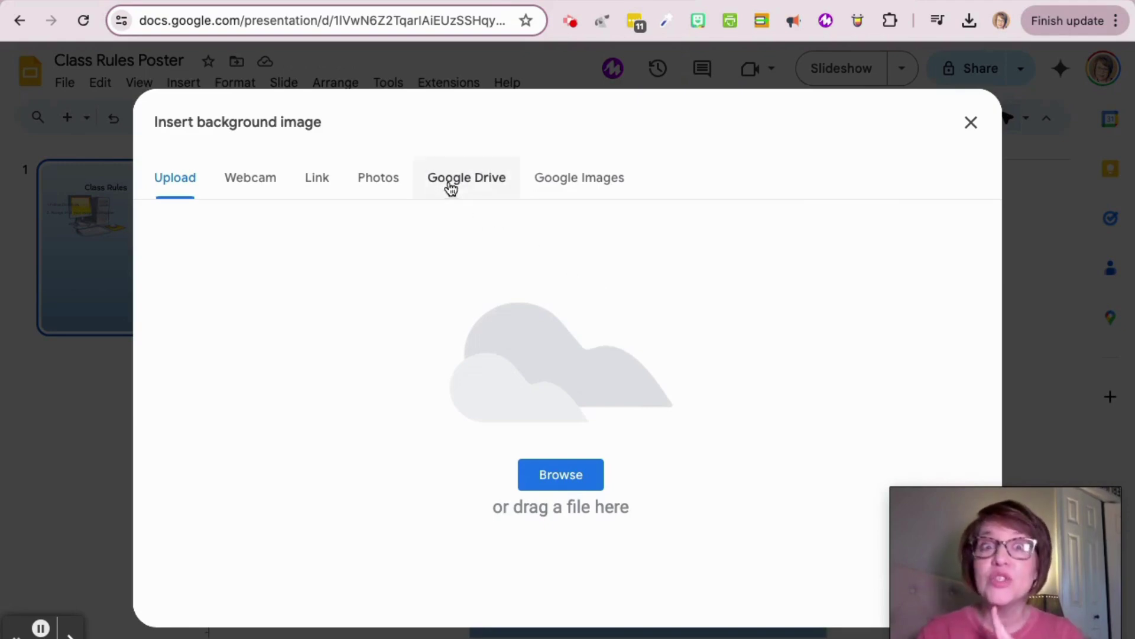
# Step: Search Google Images for 'polka dot background' and use the navy polka-dot image as background
pyautogui.click(553, 188)
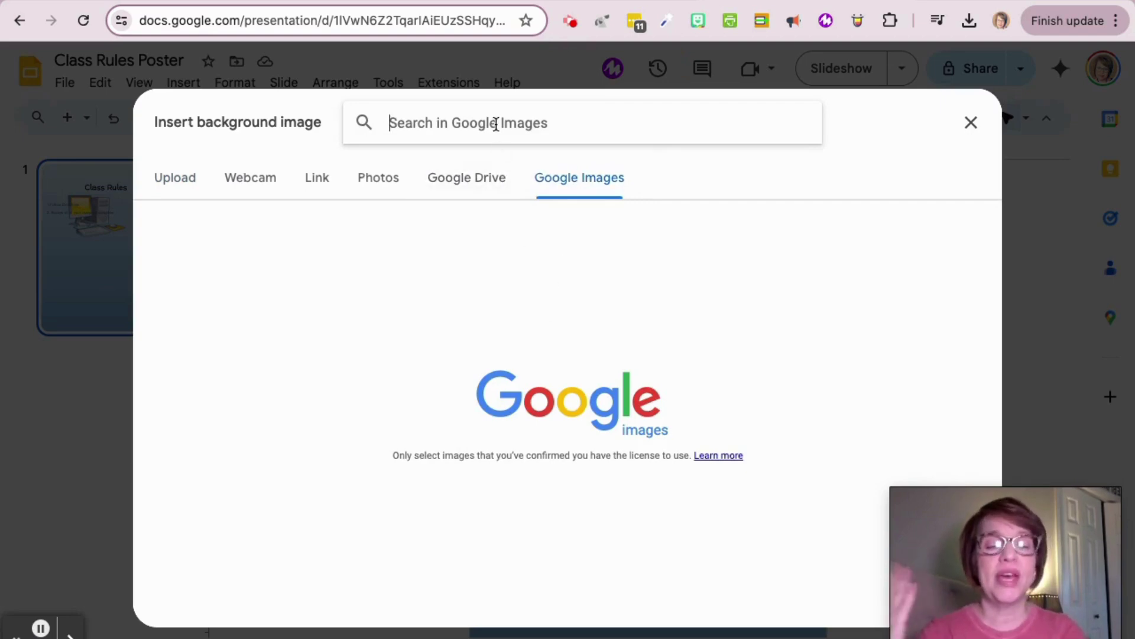
pyautogui.write('pol')
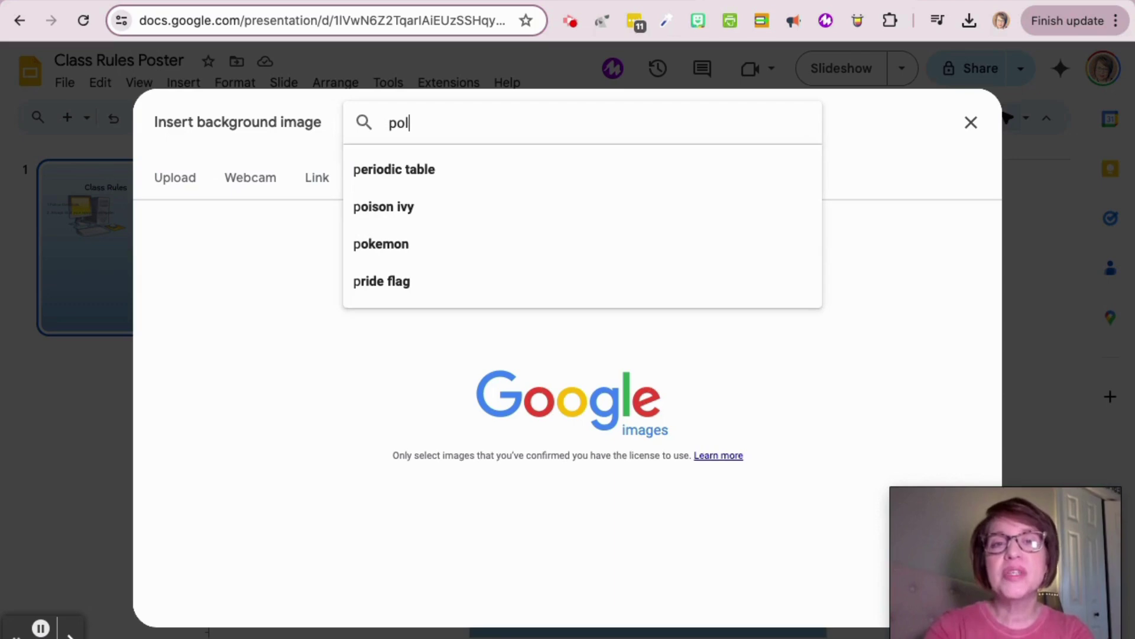
pyautogui.write('ka dot ')
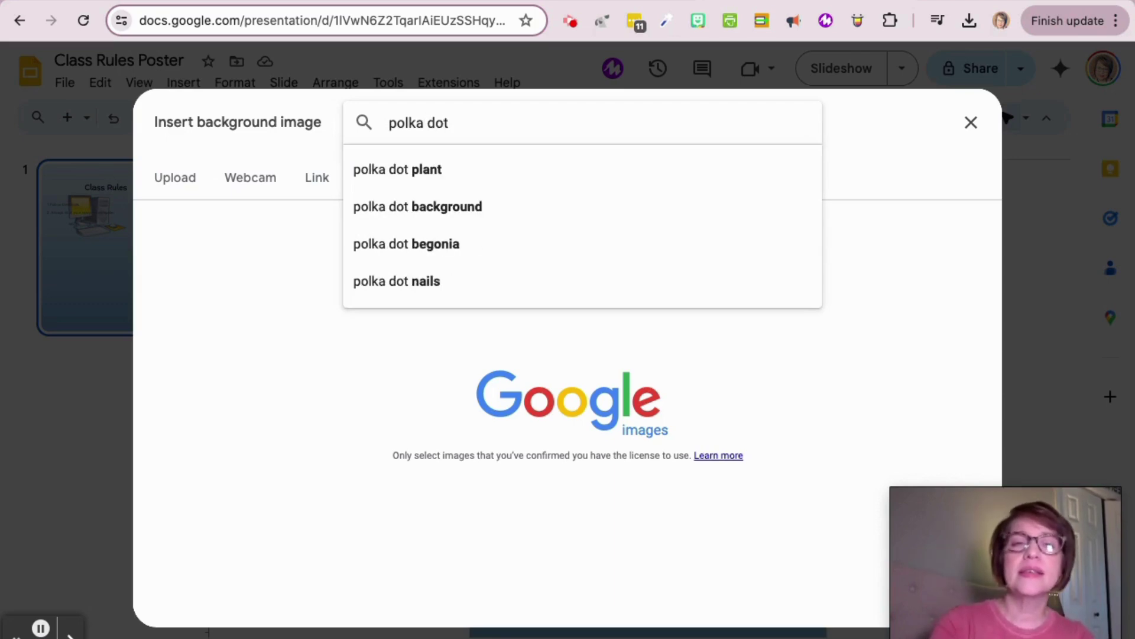
pyautogui.write('background')
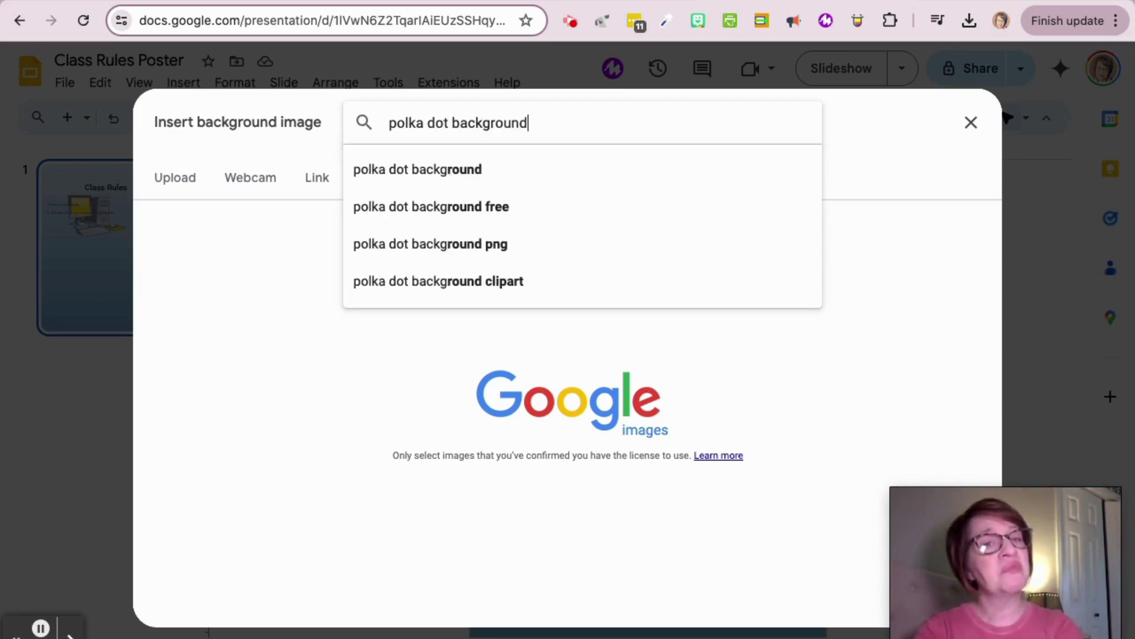
pyautogui.press('Return')
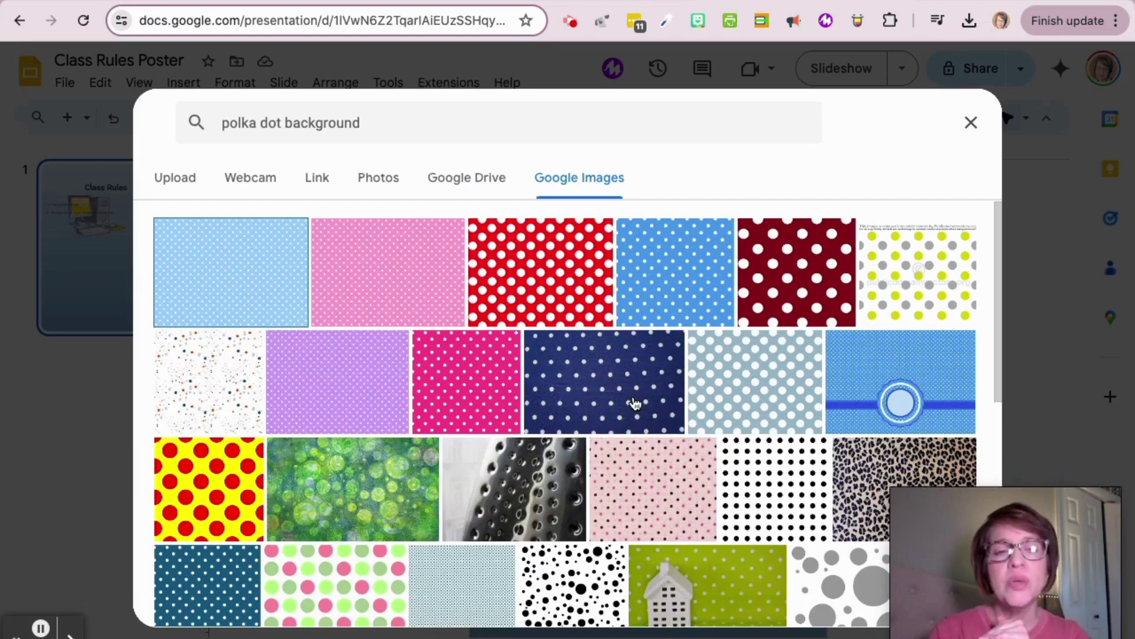
pyautogui.click(589, 367)
pyautogui.scroll(-4, 588, 367)
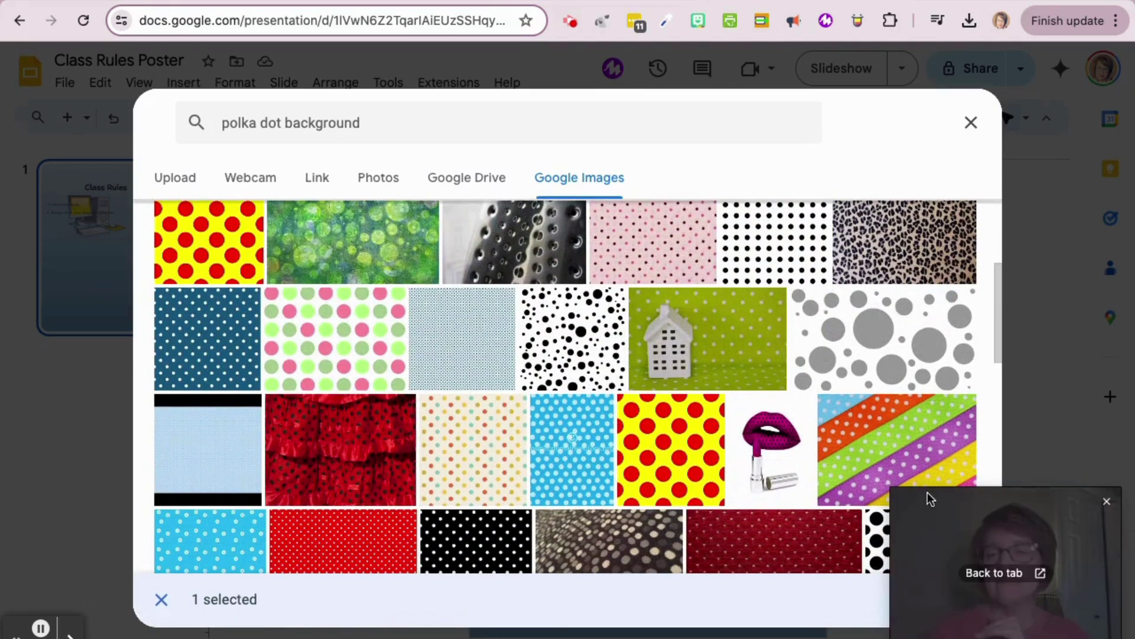
pyautogui.moveTo(968, 509); pyautogui.dragTo(725, 515)
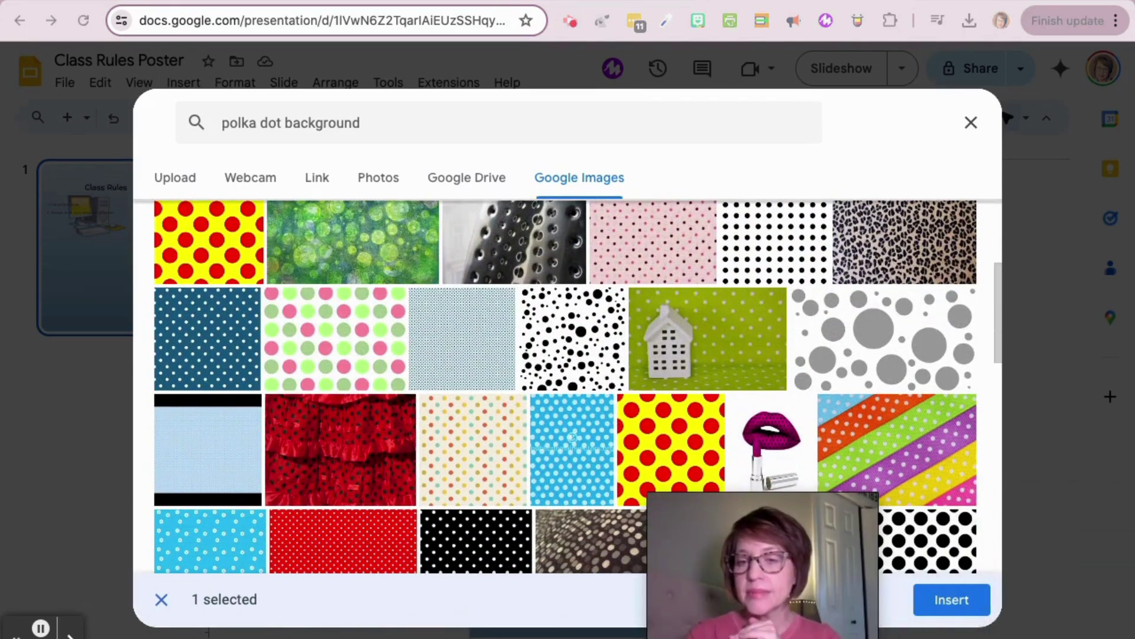
pyautogui.click(950, 609)
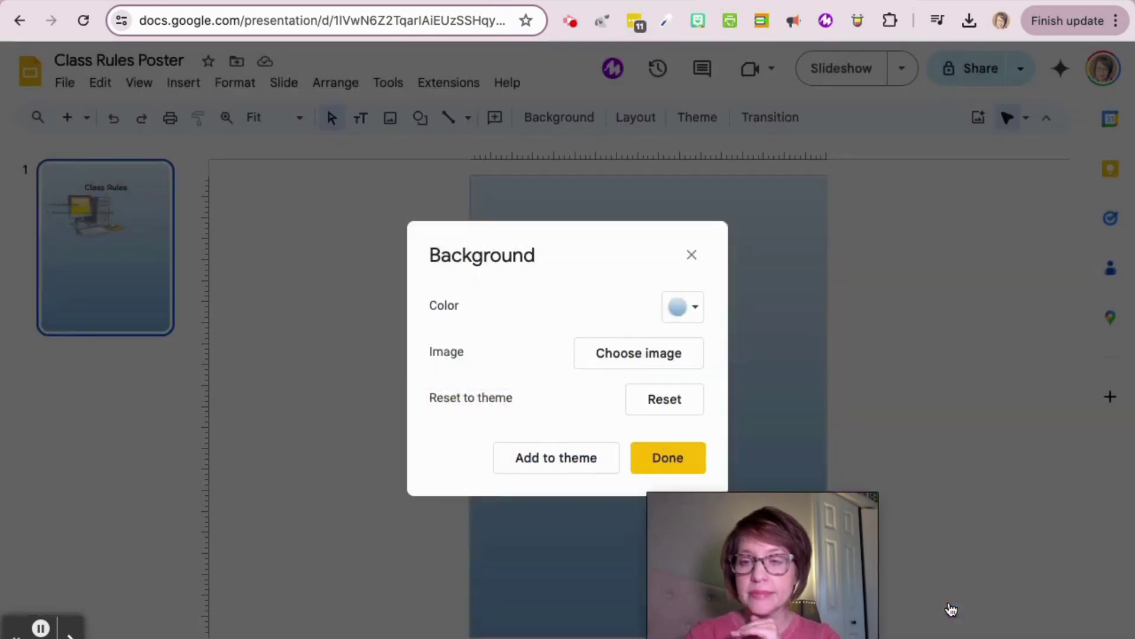
pyautogui.click(707, 461)
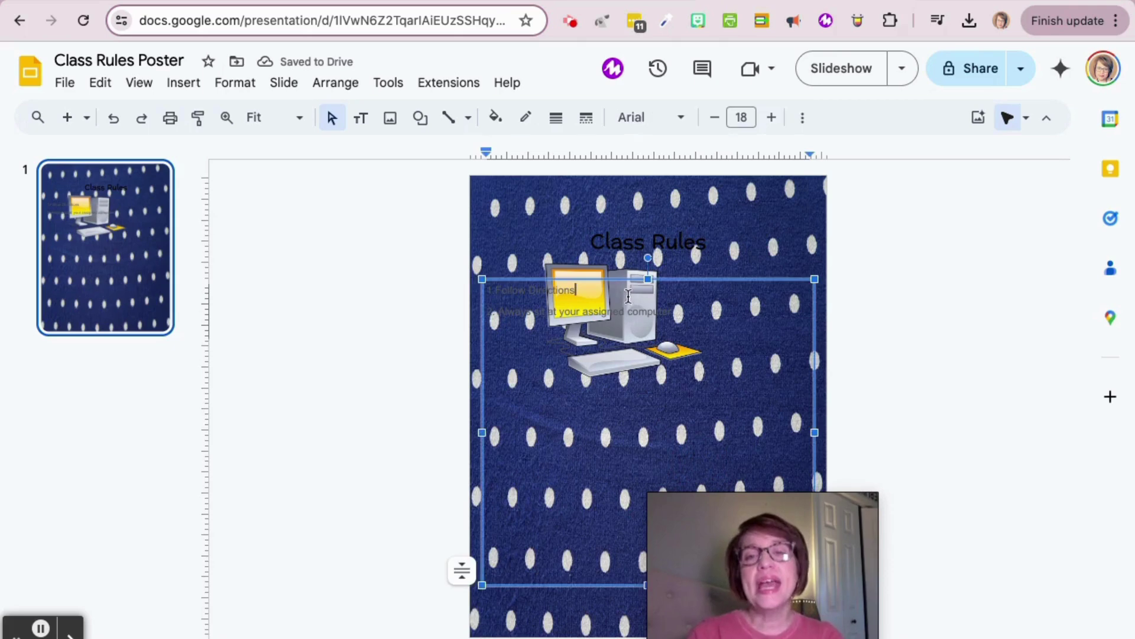
# Step: Fill the rules text box with solid white so it stands out from the navy polka dots
pyautogui.click(535, 279)
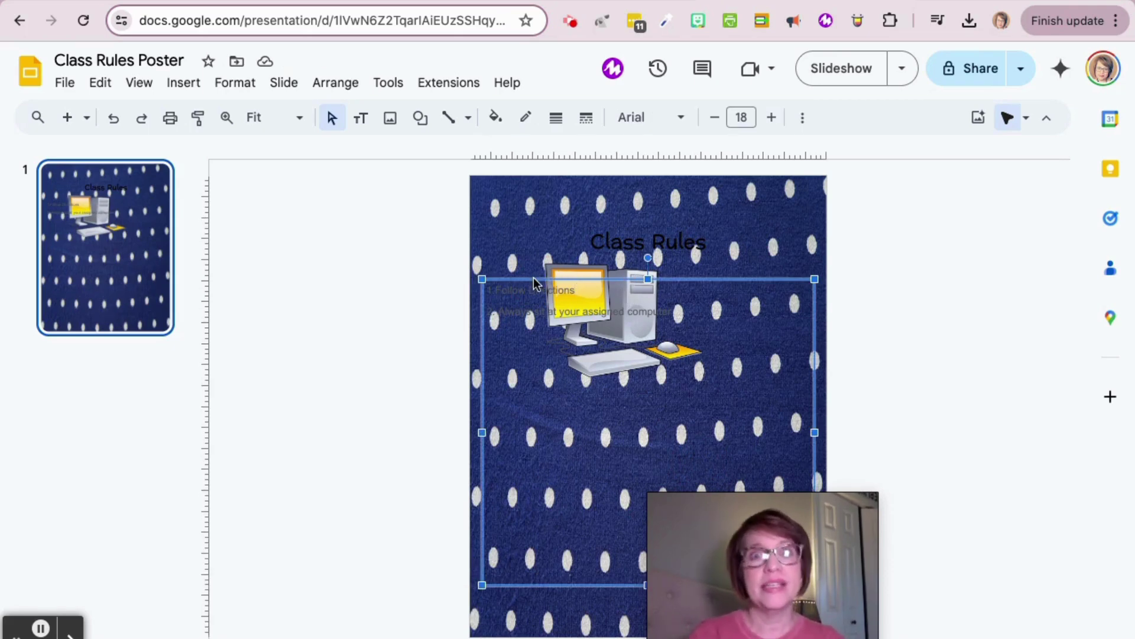
pyautogui.click(803, 120)
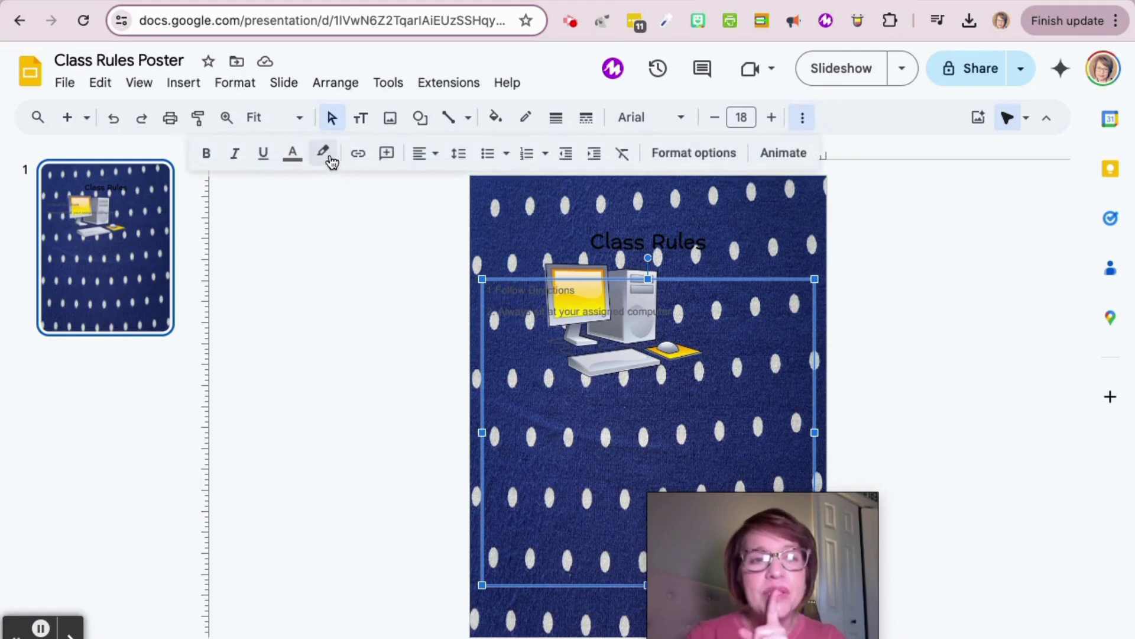
pyautogui.click(497, 120)
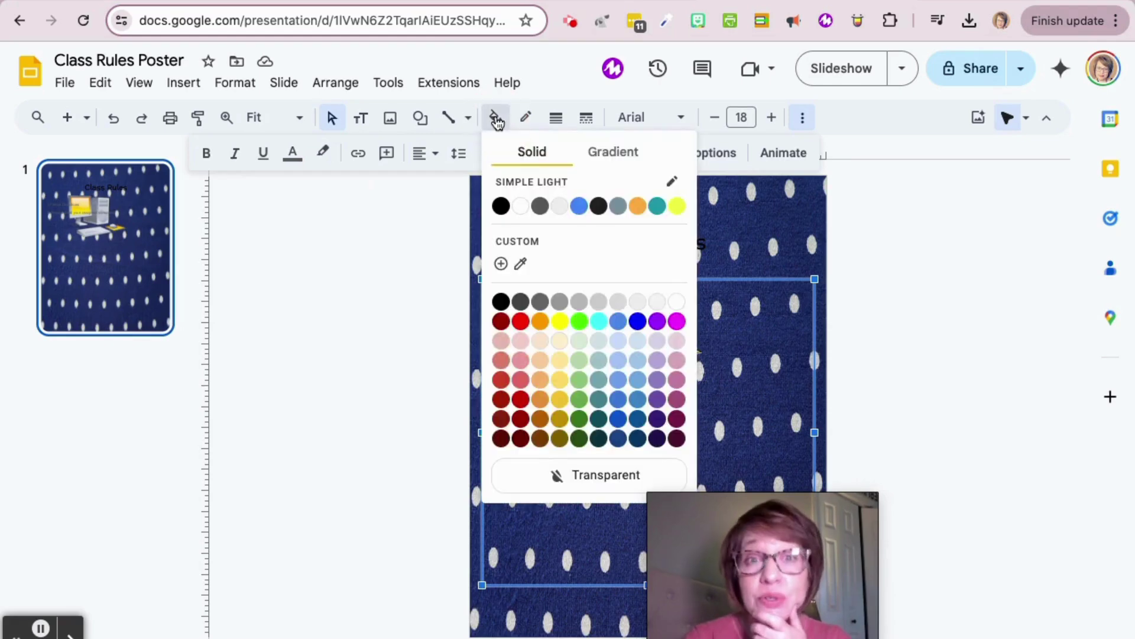
pyautogui.click(514, 210)
pyautogui.click(928, 350)
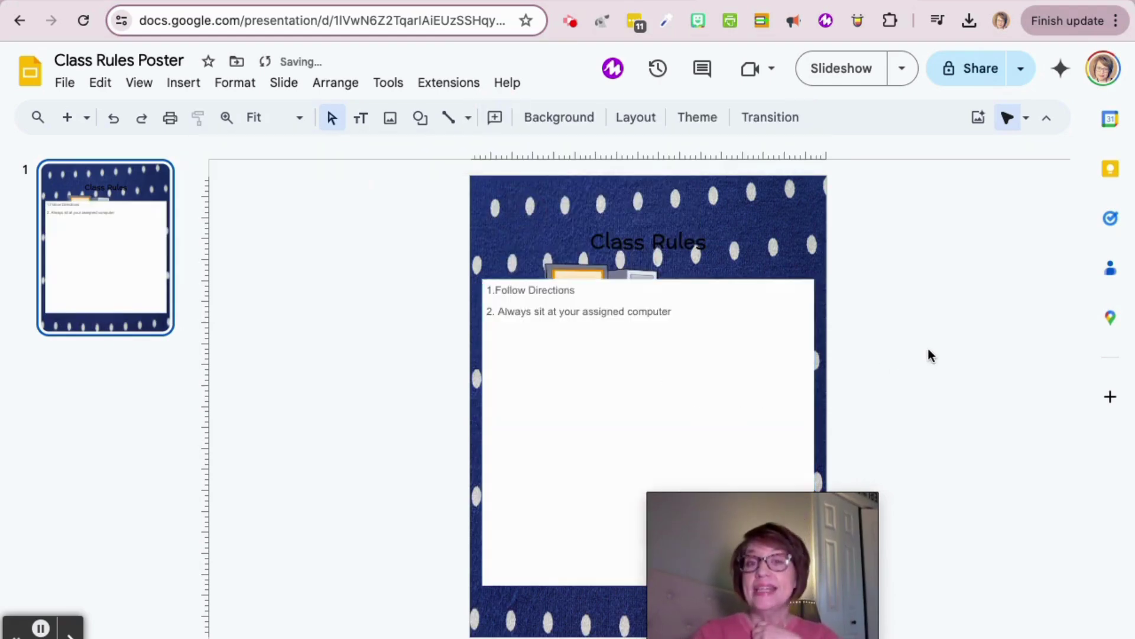
pyautogui.click(705, 301)
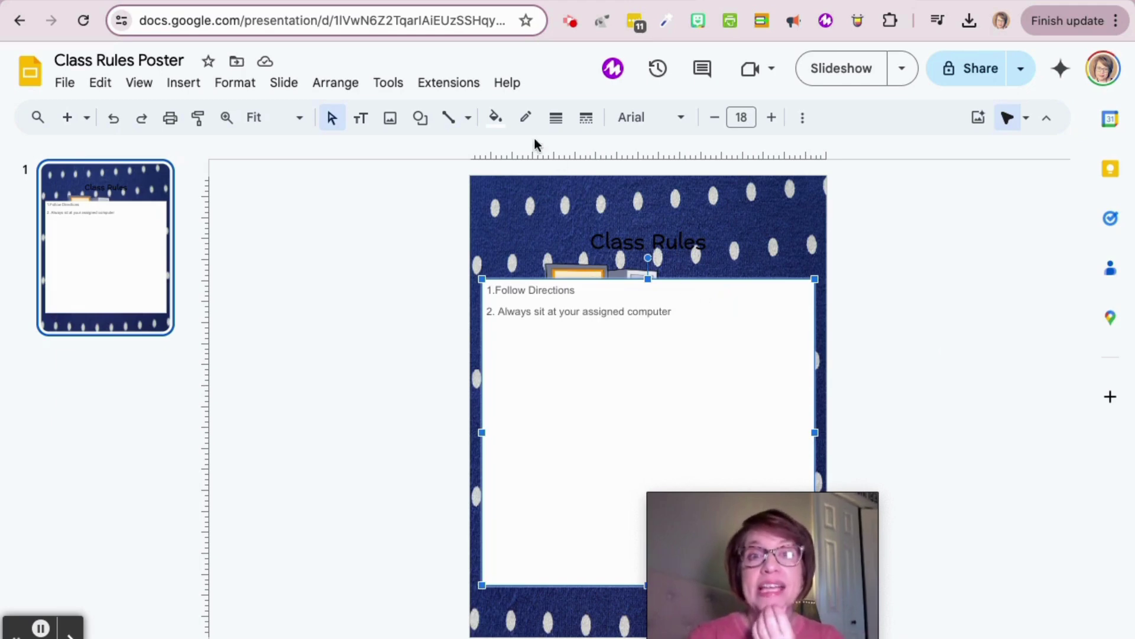
pyautogui.click(526, 121)
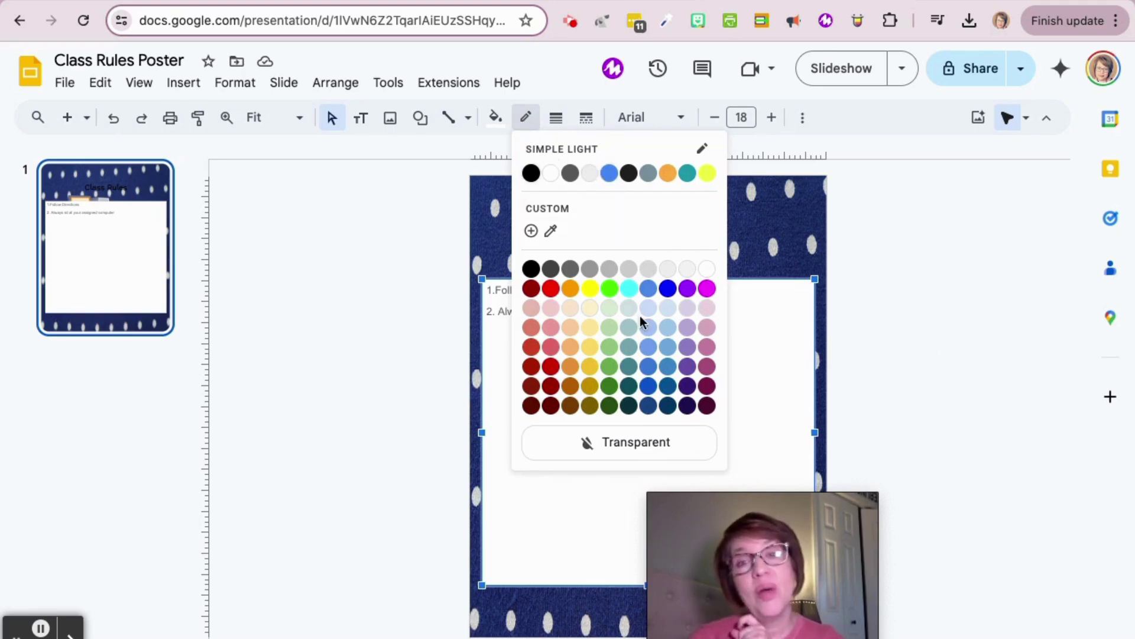
# Step: Give the rules box a magenta border at 4px weight
pyautogui.click(705, 287)
pyautogui.click(557, 119)
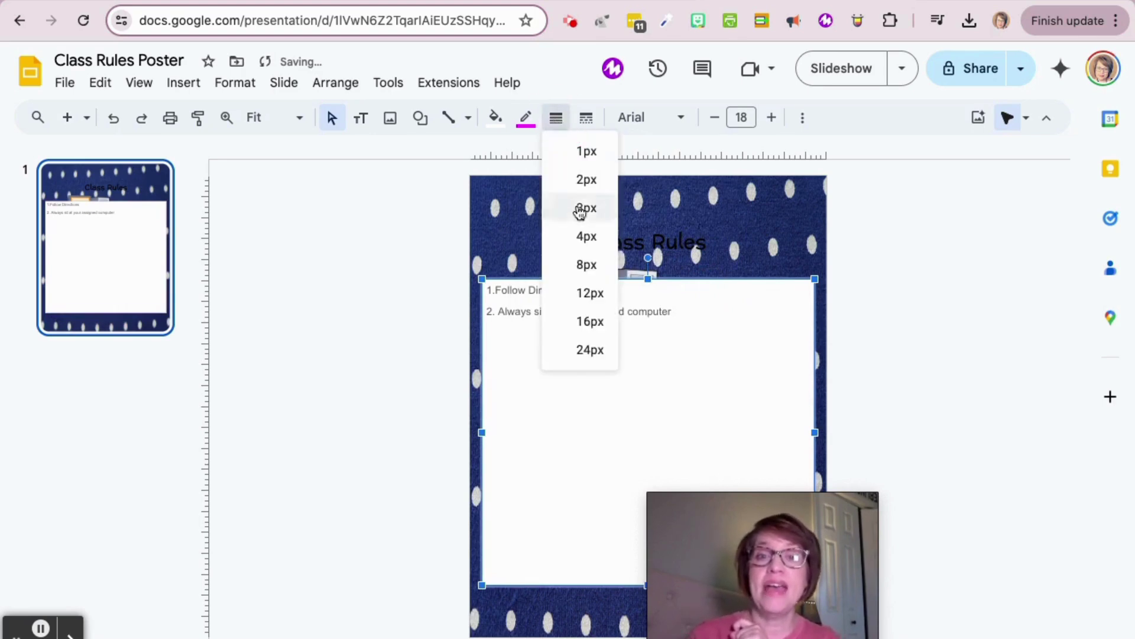
pyautogui.click(586, 236)
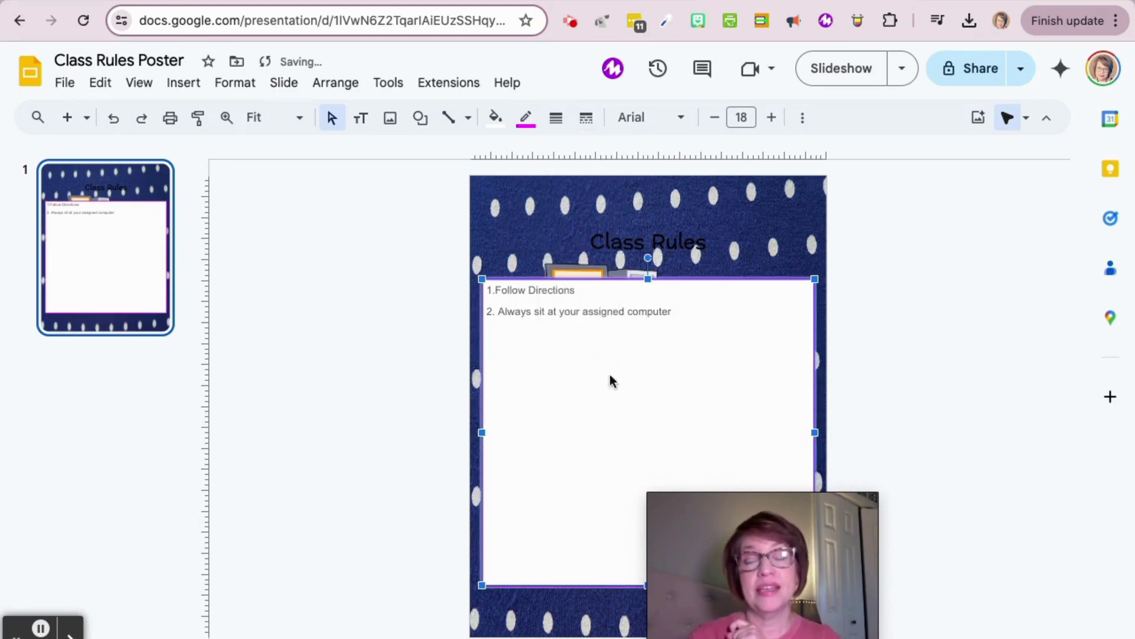
pyautogui.click(951, 309)
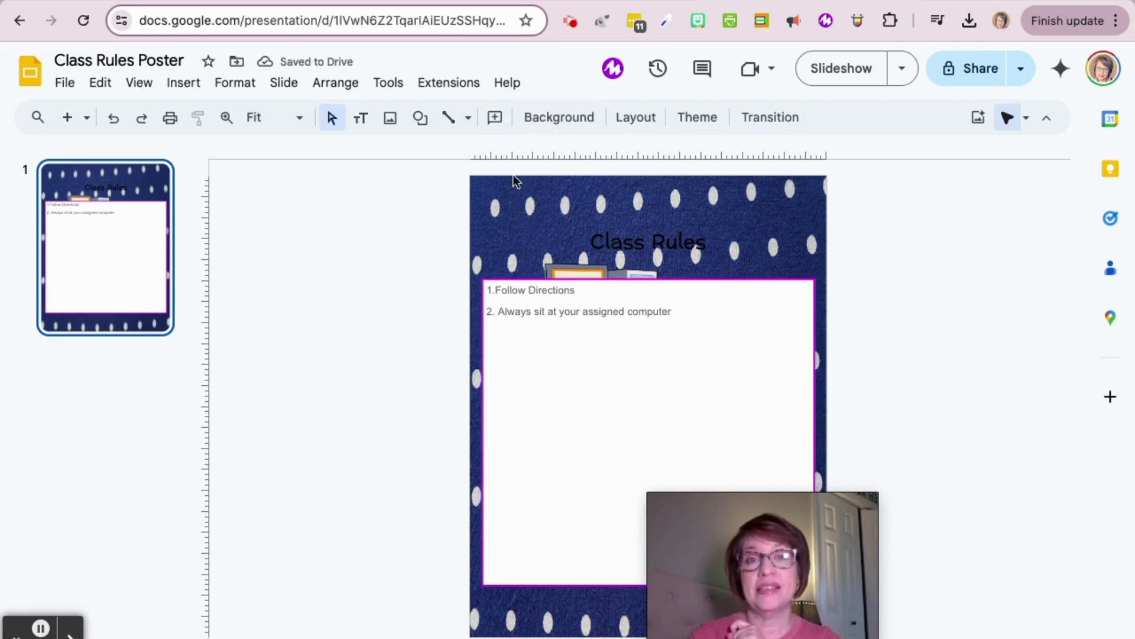
pyautogui.click(562, 337)
# Step: Thicken the border to 12px, preview a long-dashed style, then undo to keep it solid
pyautogui.click(525, 121)
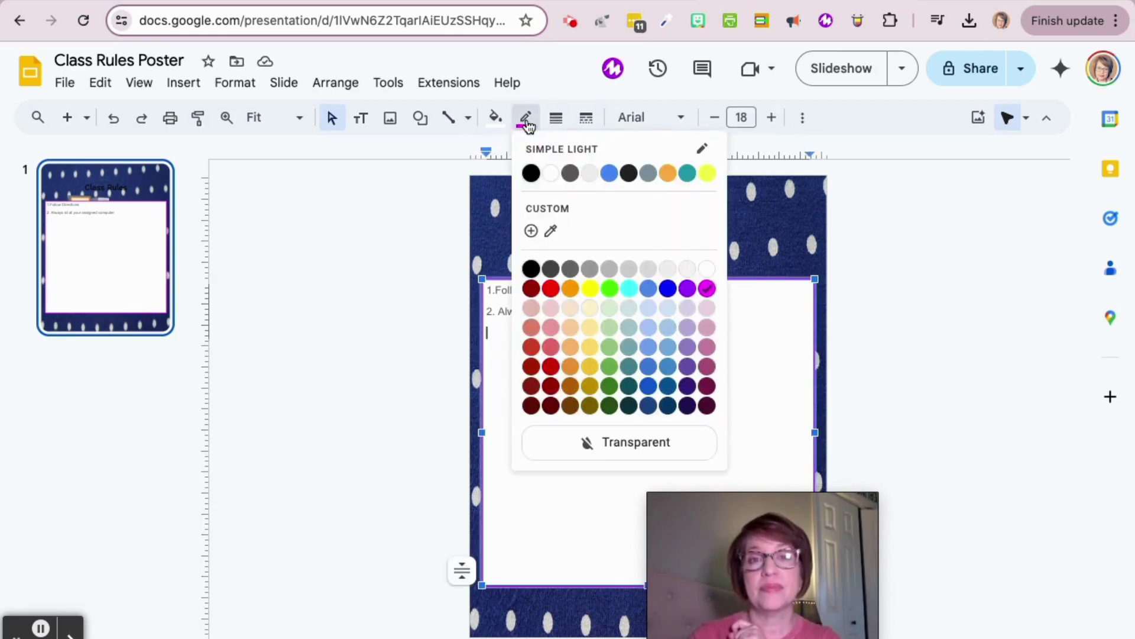
pyautogui.click(540, 116)
pyautogui.click(556, 117)
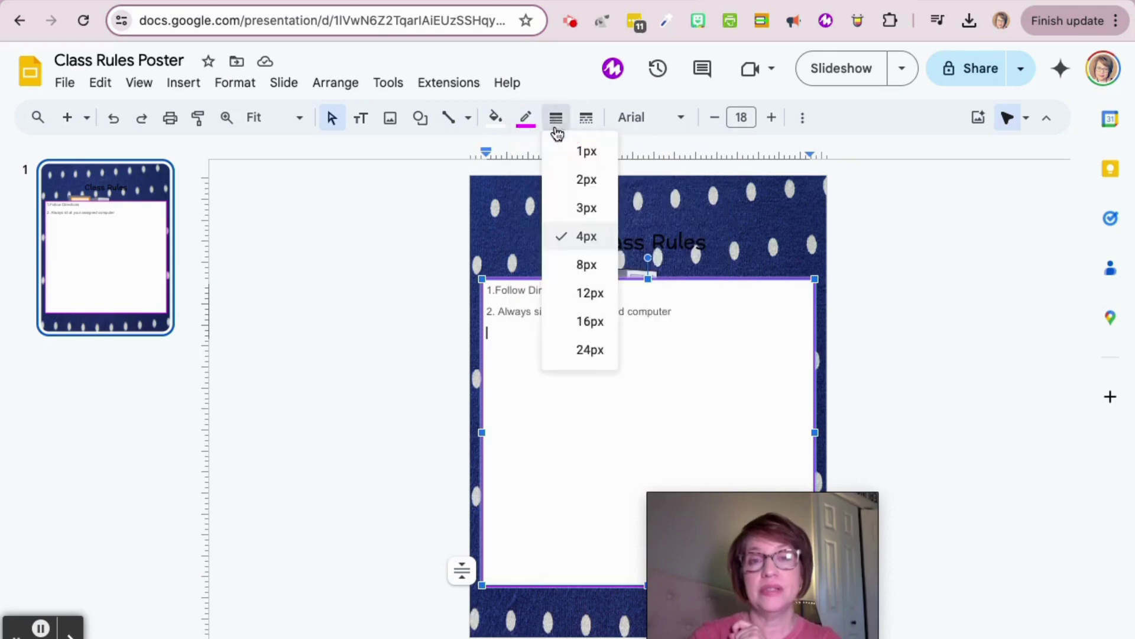
pyautogui.click(598, 299)
pyautogui.click(592, 124)
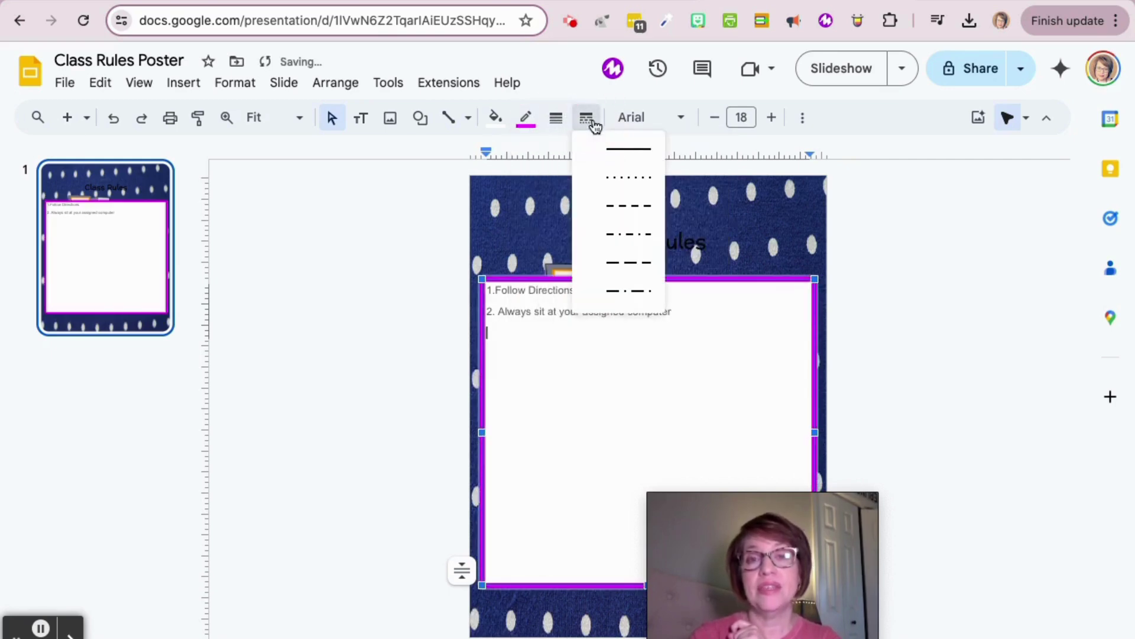
pyautogui.click(621, 261)
pyautogui.click(933, 338)
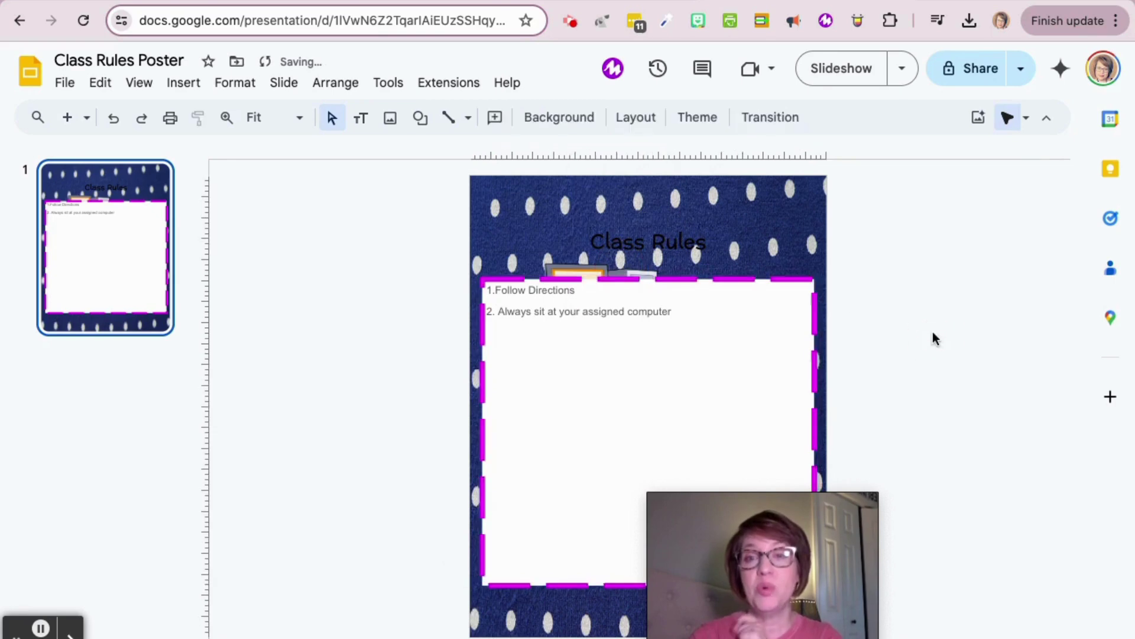
pyautogui.hotkey('ctrl', 'z')
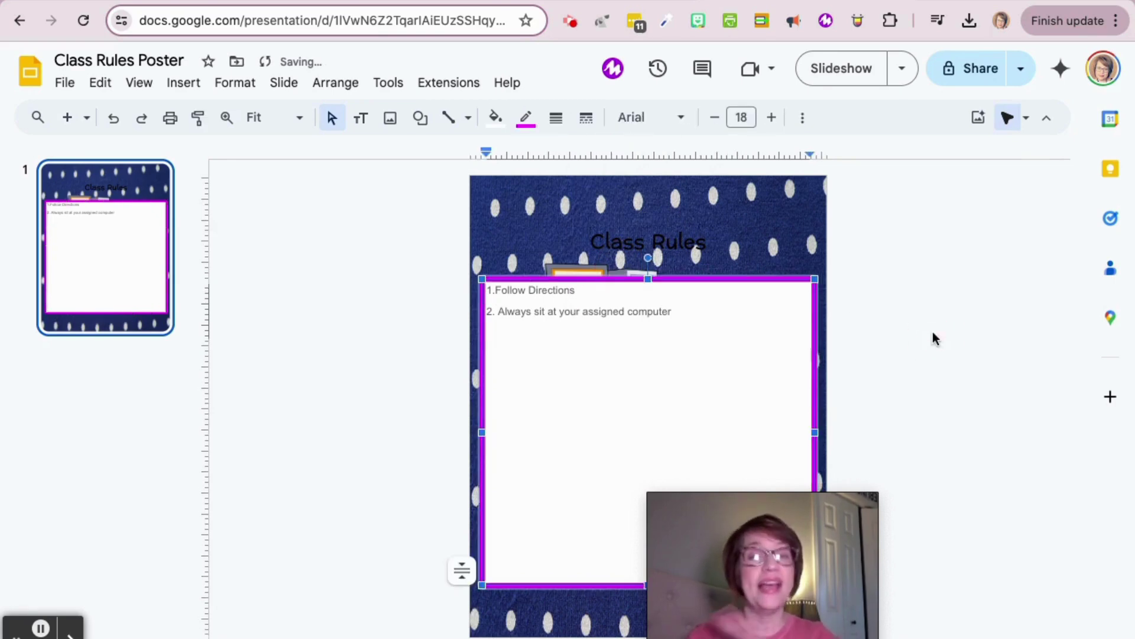